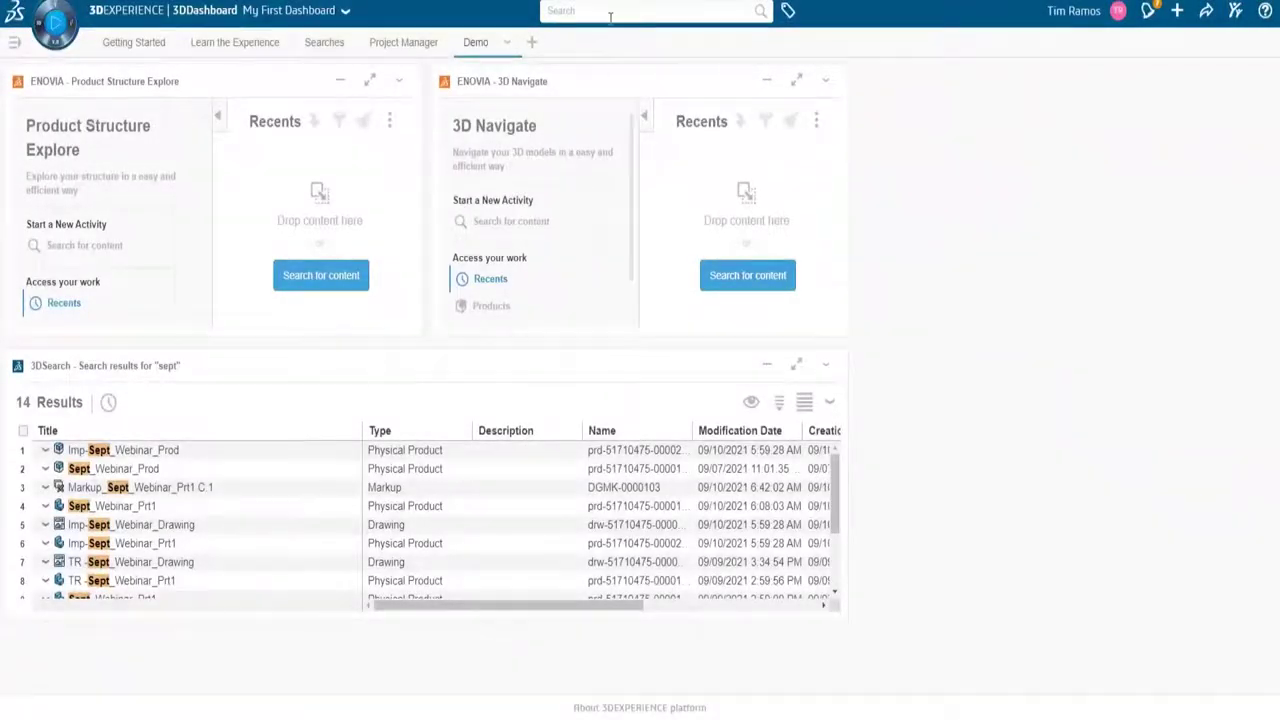
Check the Imp-Sept_Webinar_Prt1 search result and drop it onto the Product Structure Explore widget.
click(84, 545)
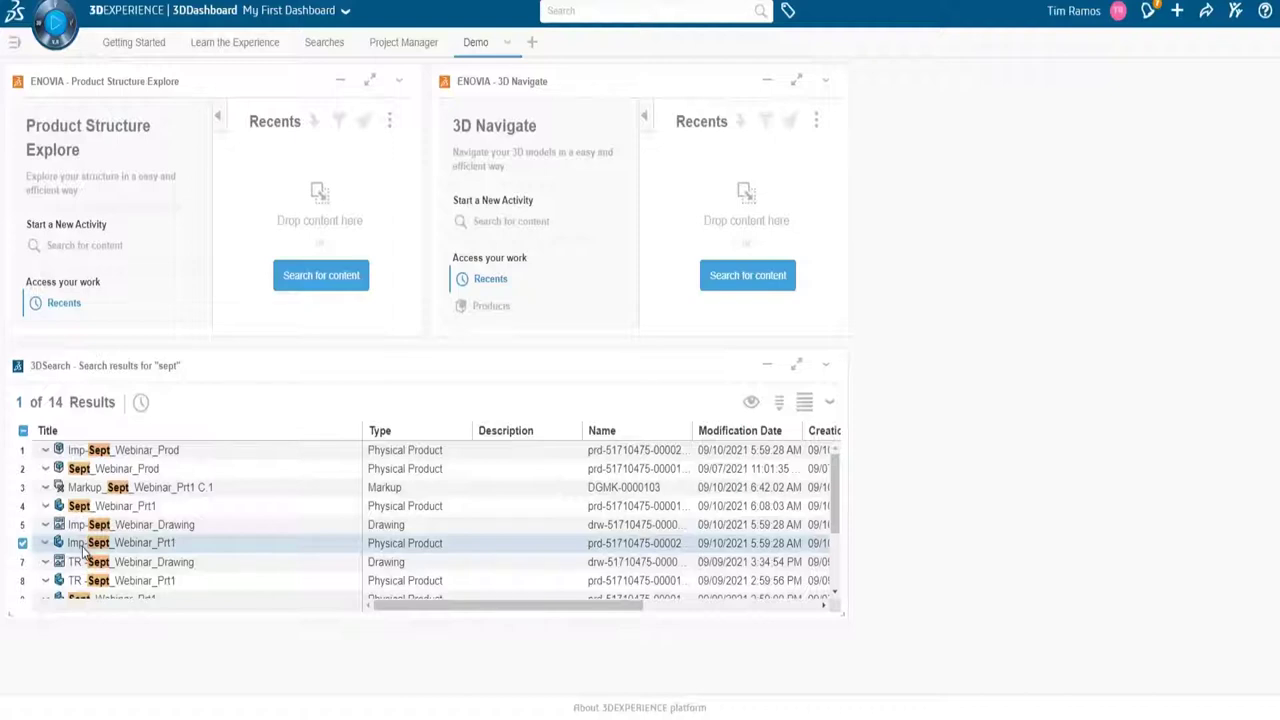
drag(84, 553, 193, 219)
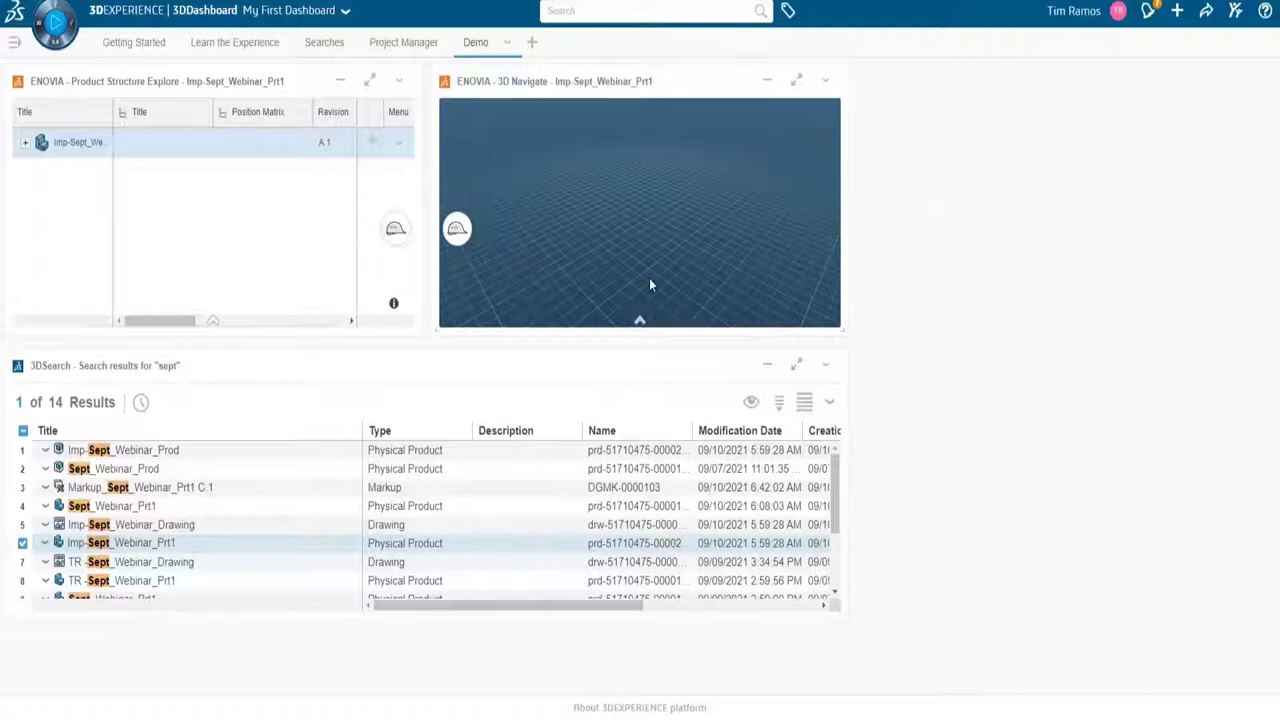
Rerun the recent 'bleu' search and load Bleu_Car into the 3D Navigate widget.
click(597, 12)
click(619, 57)
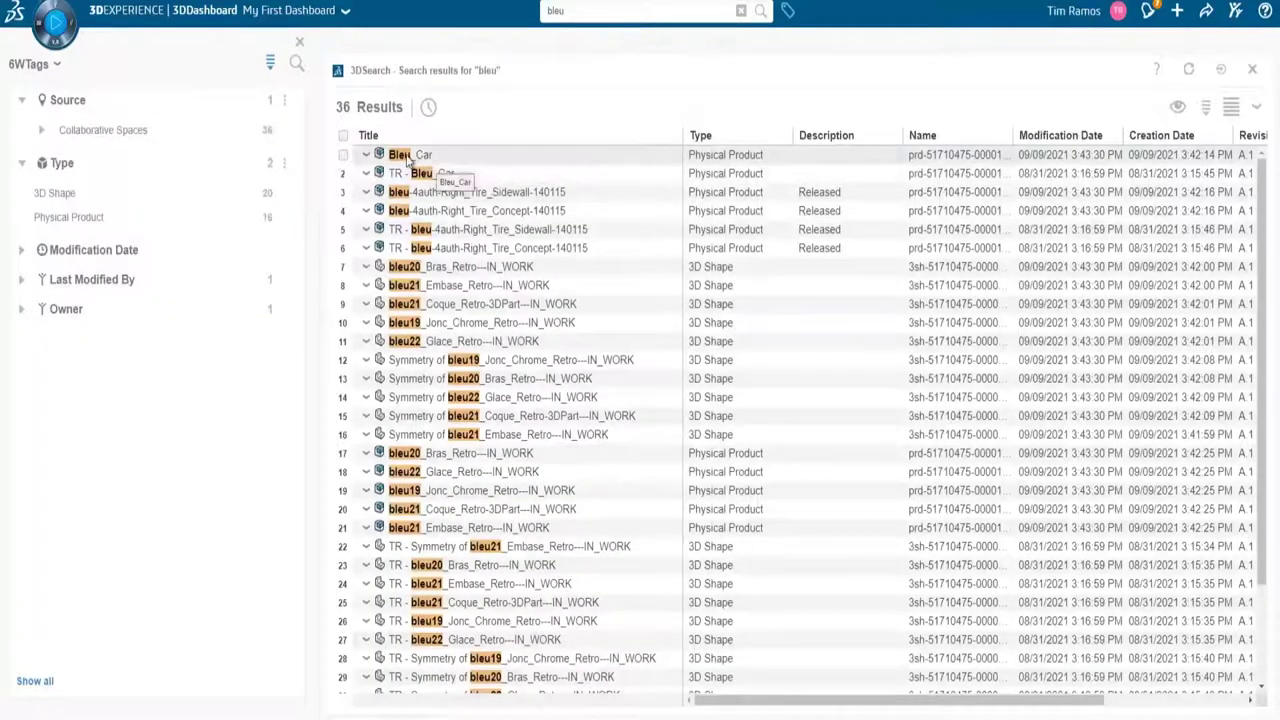
drag(407, 158, 205, 235)
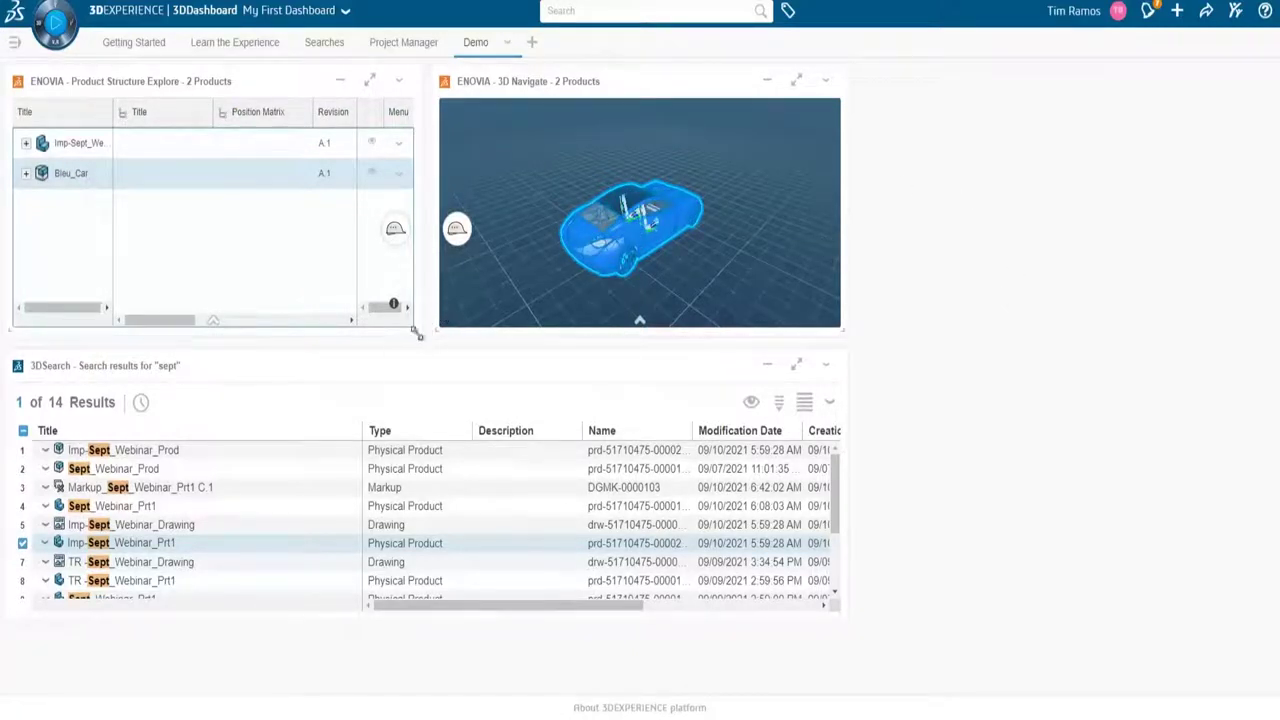
Enlarge Product Structure, move 3D Navigate to the upper right, enlarge it, and select Bleu_Car.
drag(417, 334, 512, 537)
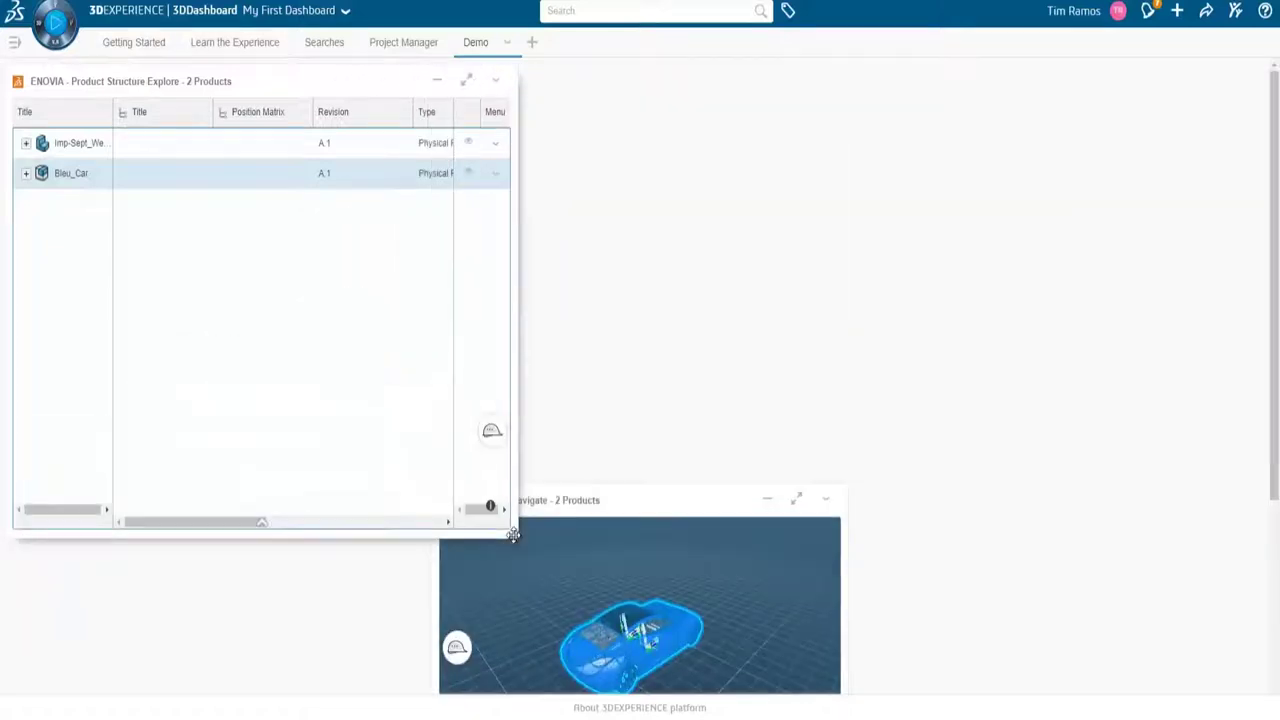
drag(614, 557, 712, 82)
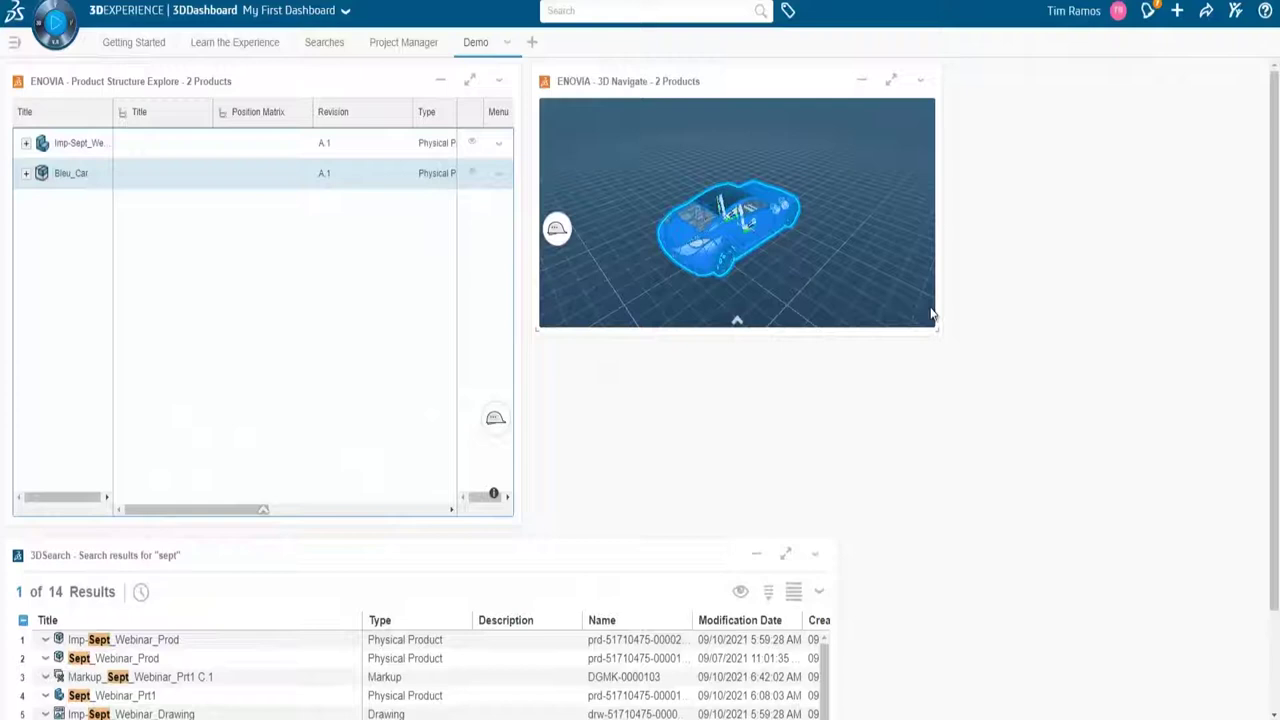
drag(936, 335, 1160, 511)
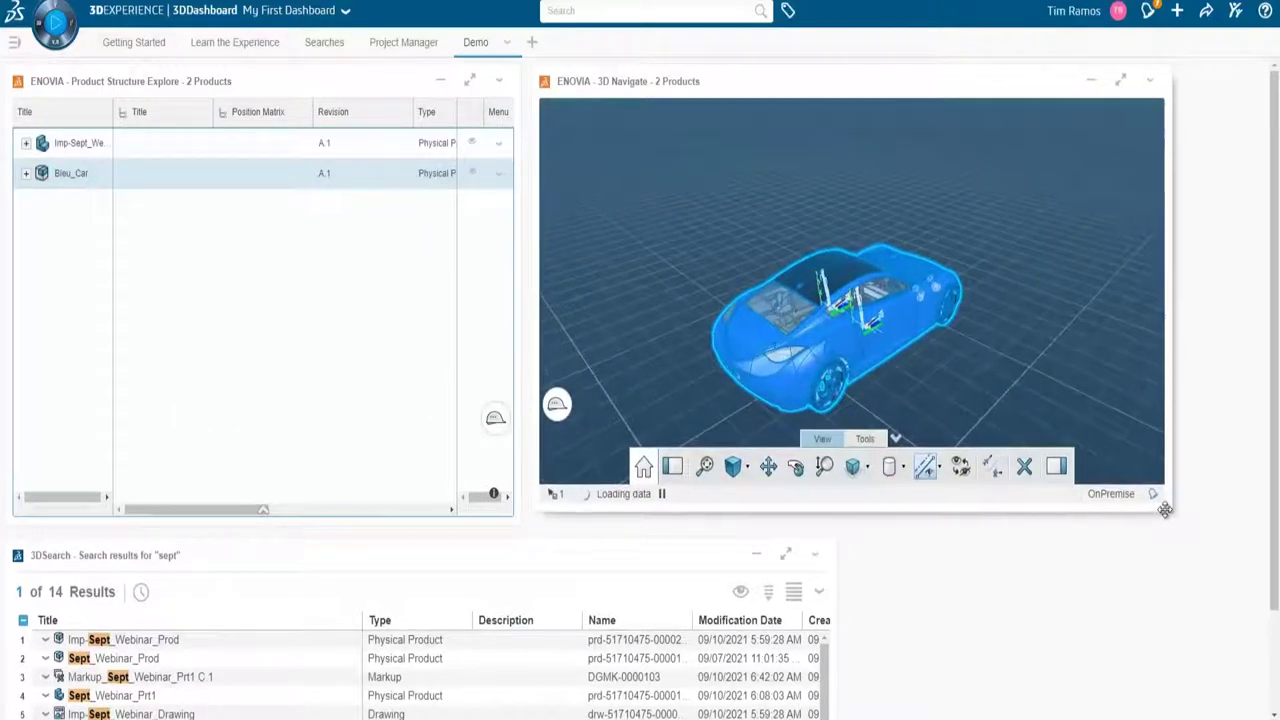
click(151, 150)
click(60, 175)
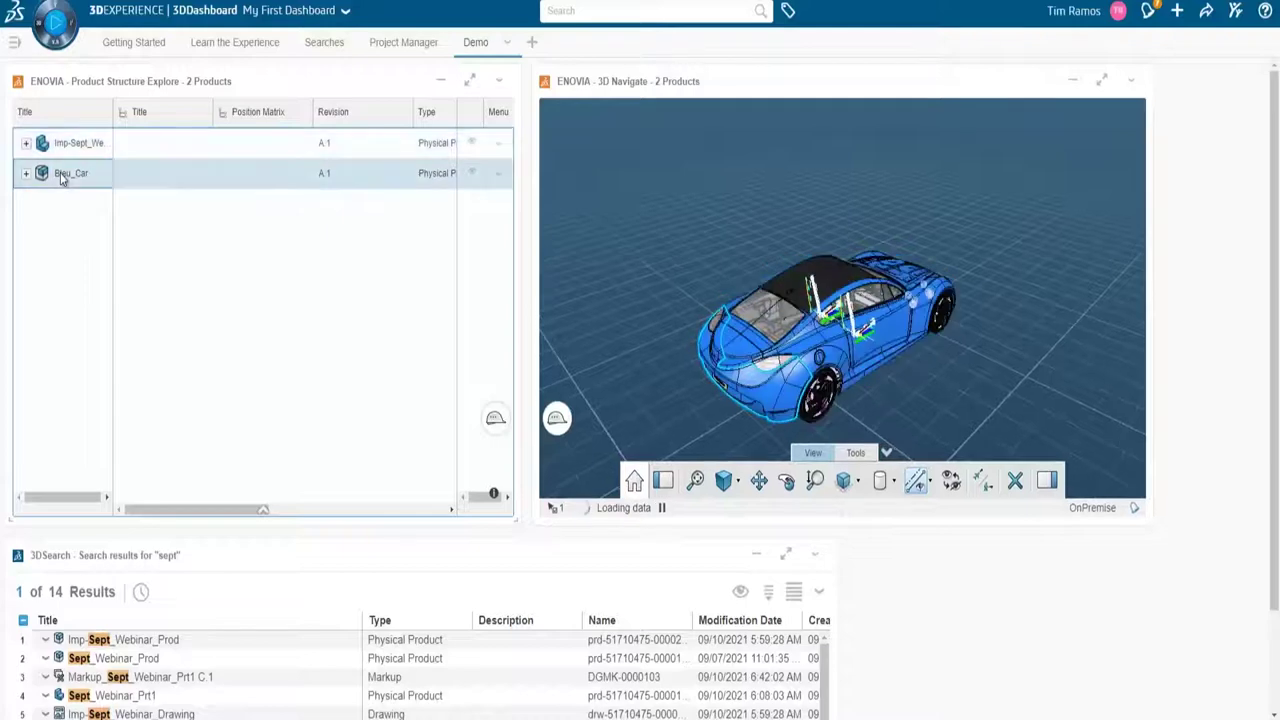
Highlight Car_Body, then zoom and rotate the car to show its side and wheel.
click(350, 308)
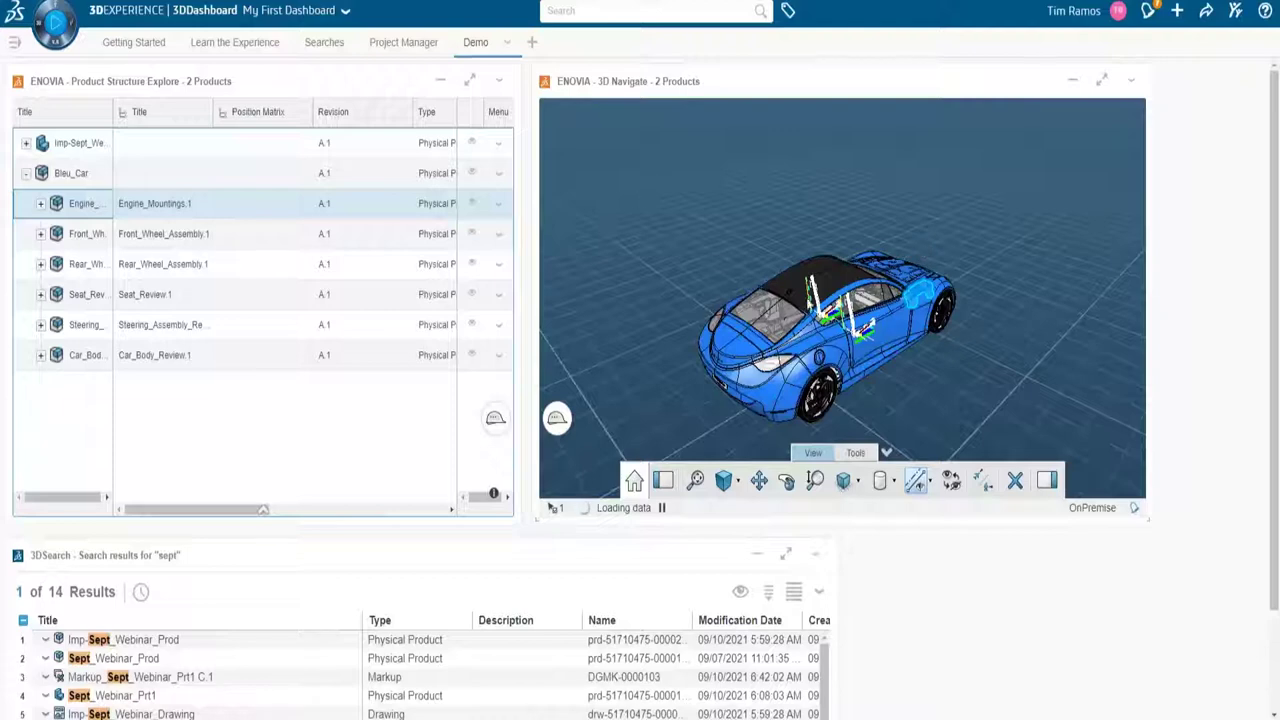
click(860, 275)
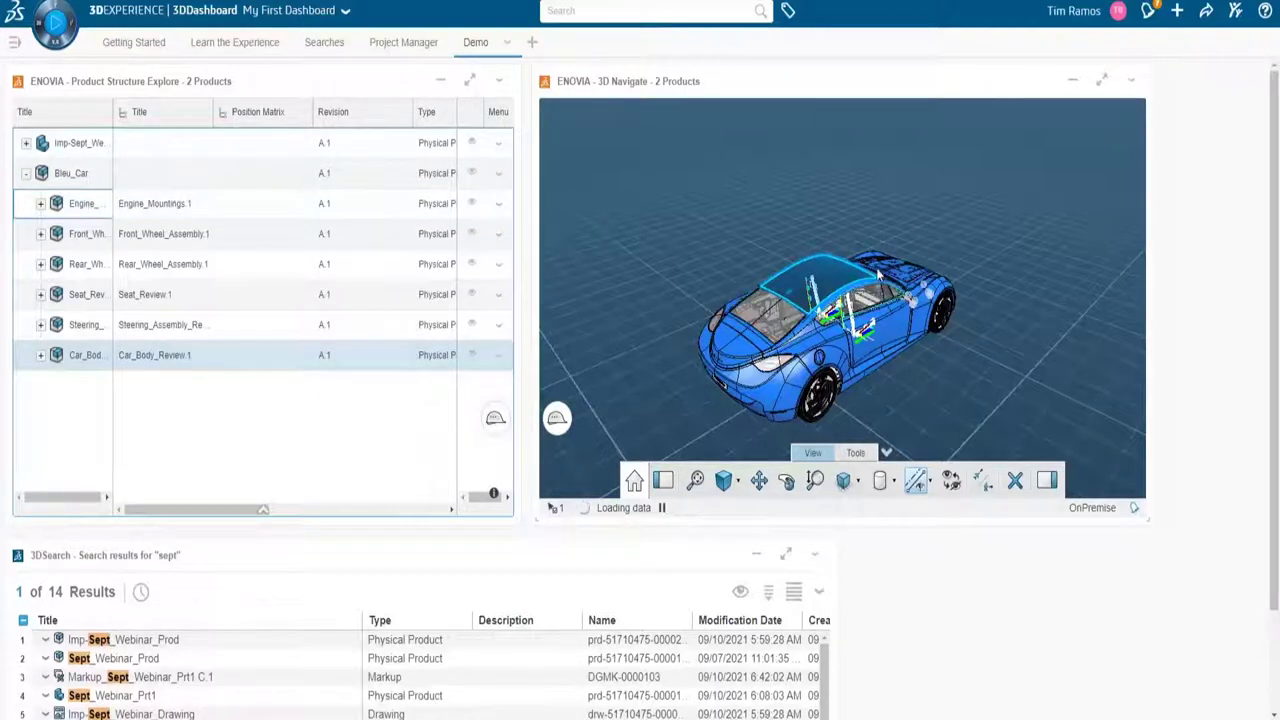
scroll(971, 405, up, 3)
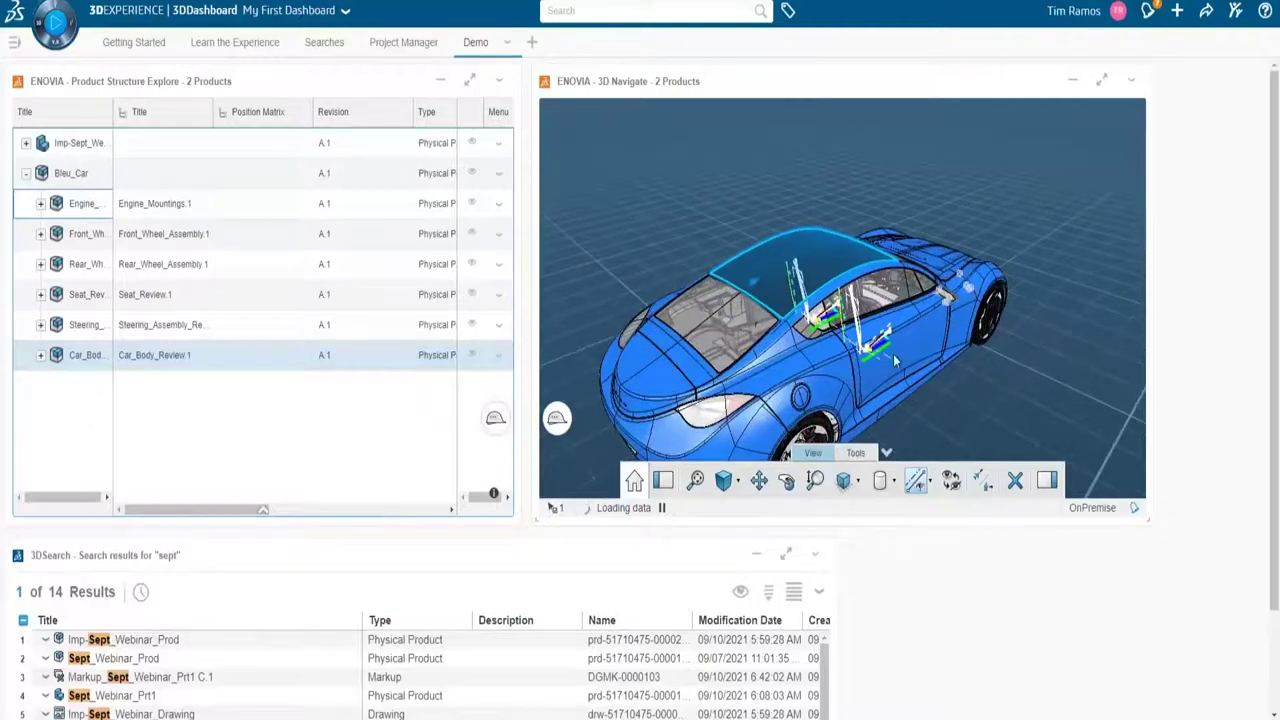
middle_drag(896, 362, 860, 355)
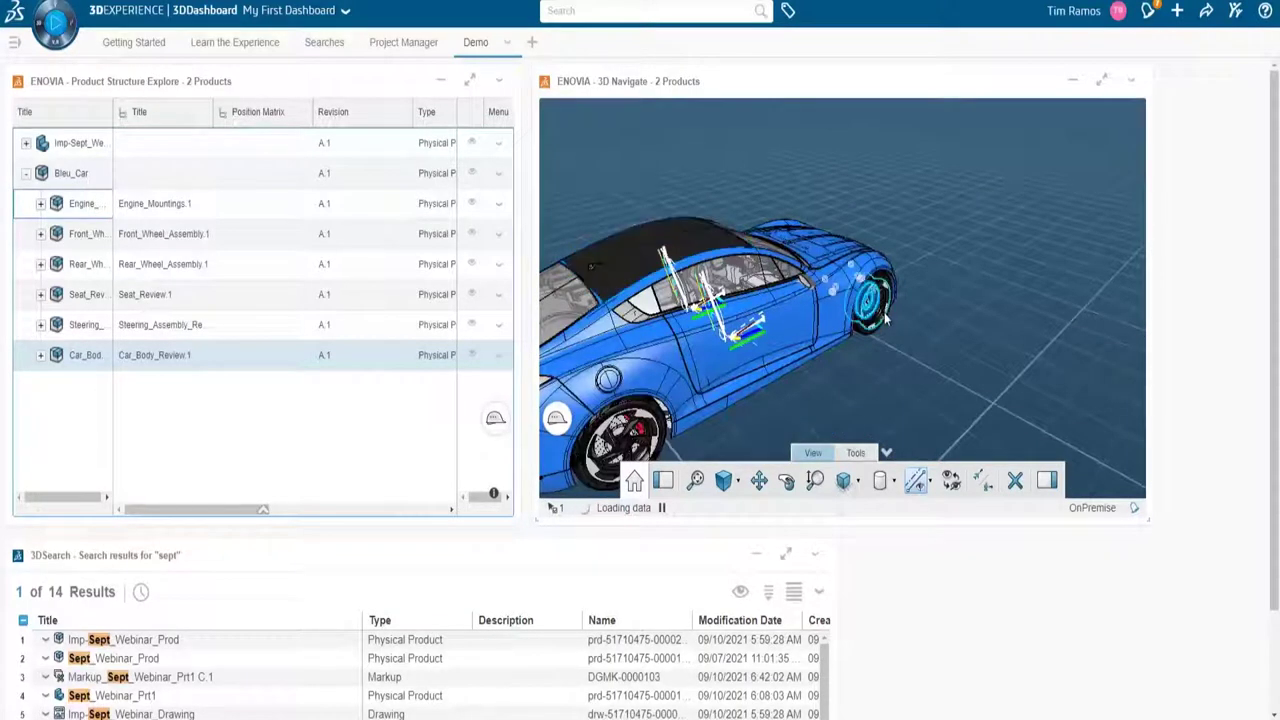
Focus the 3D view on the front wheel and select its 19 inch rim.
click(884, 318)
right_click(882, 310)
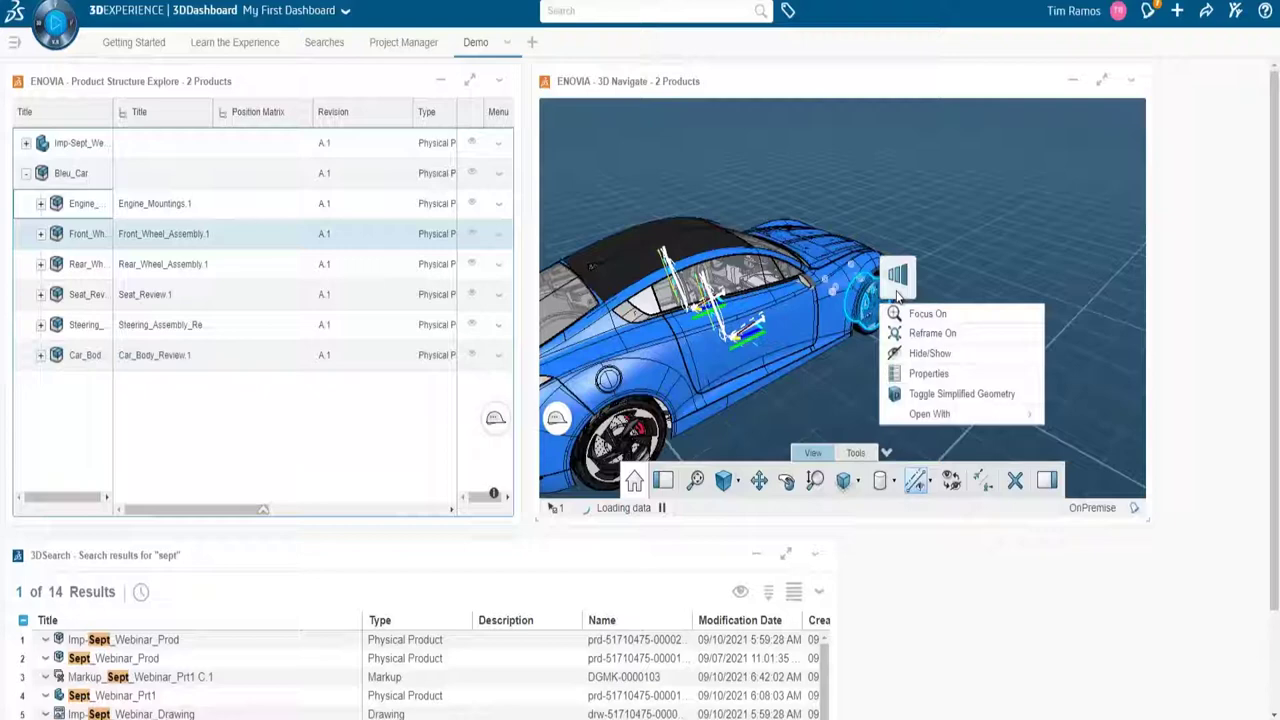
click(926, 316)
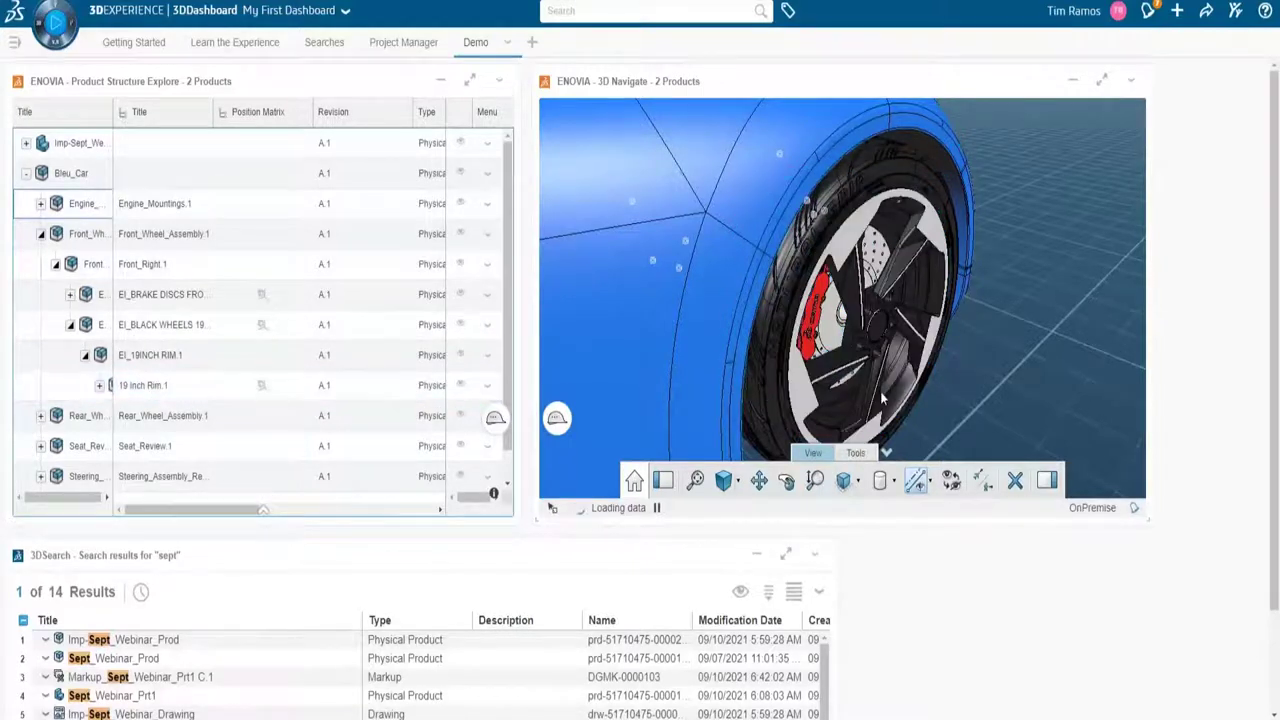
click(882, 322)
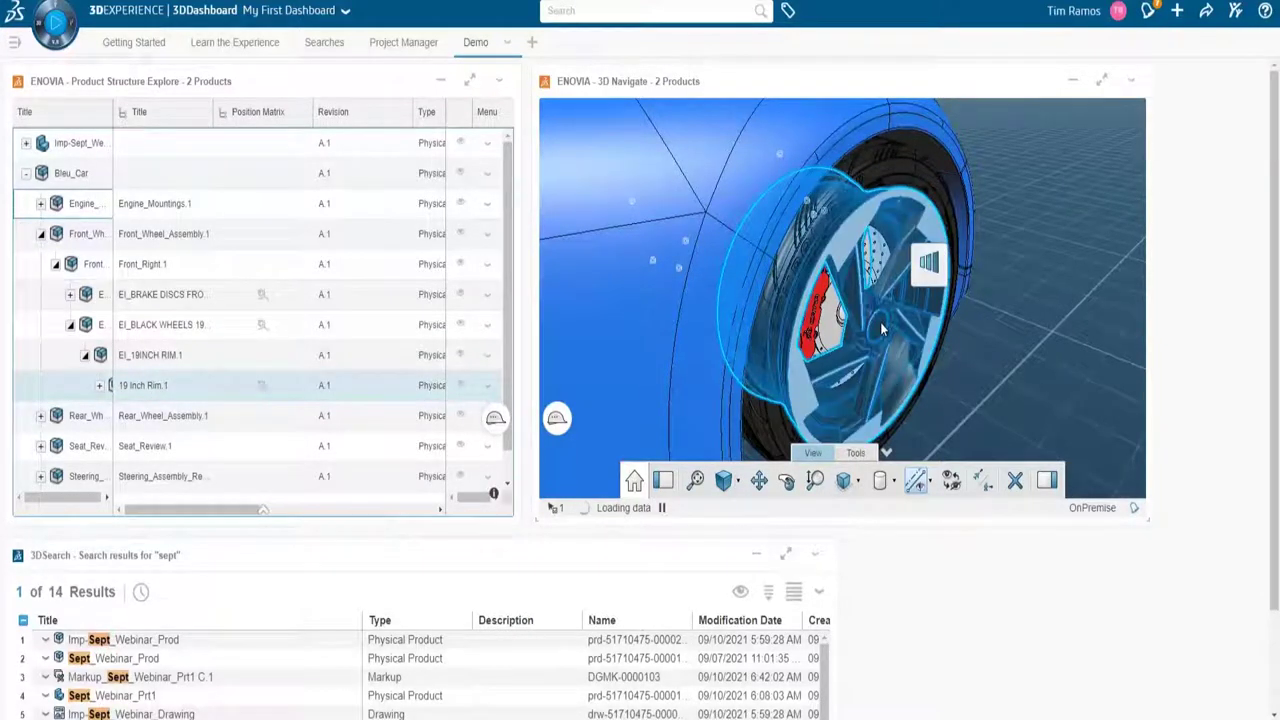
click(1086, 327)
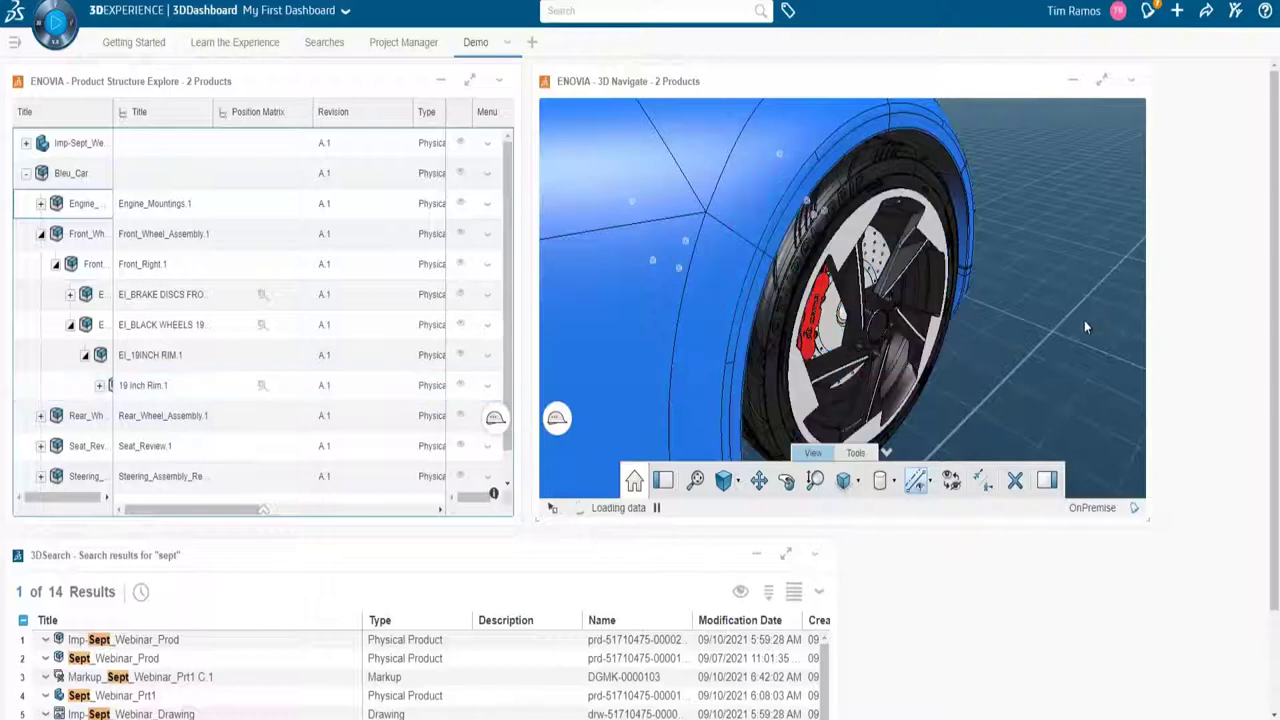
click(880, 342)
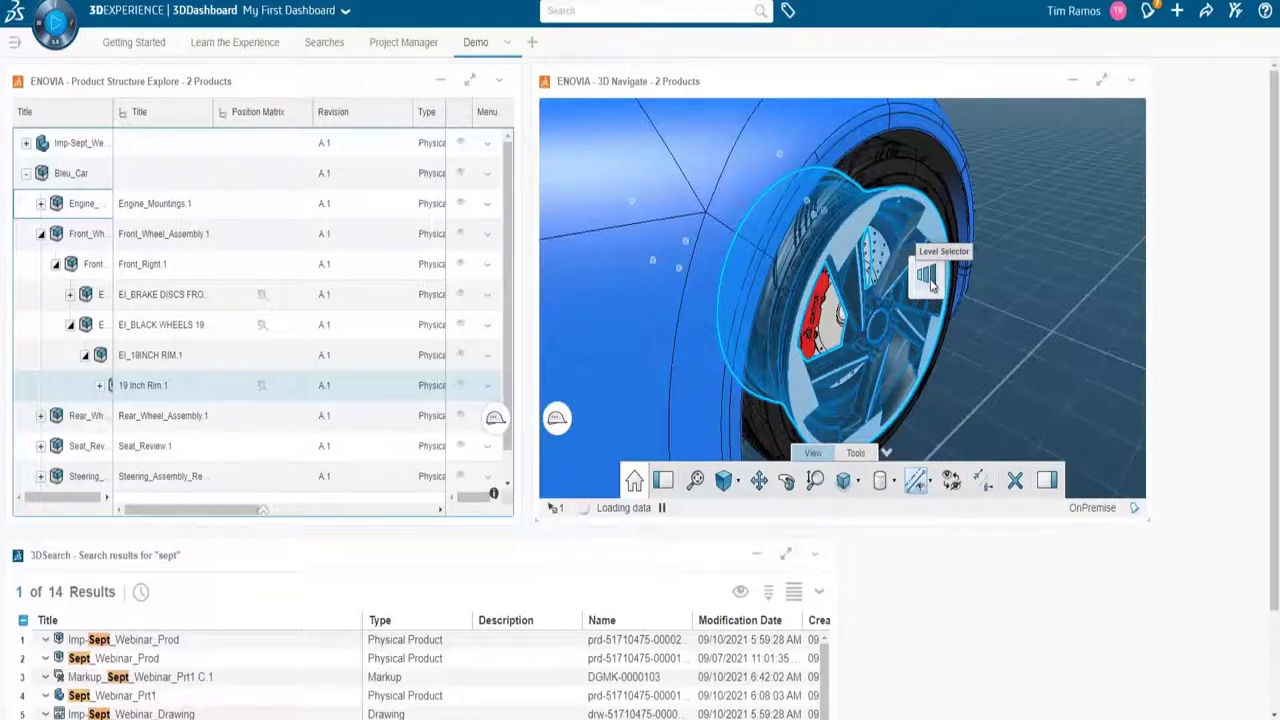
Use the rim's Level Selector to pick Front_Wheel_Assembly, then zoom out and orbit to the full car.
click(930, 284)
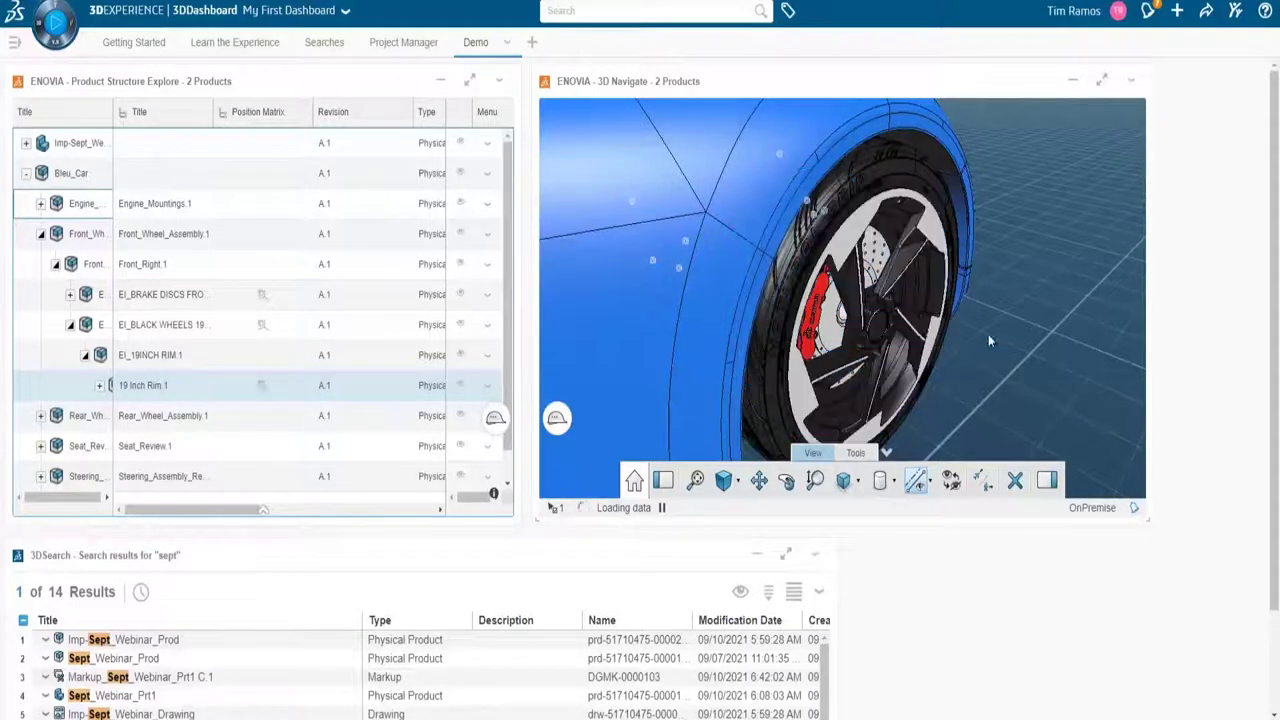
click(922, 322)
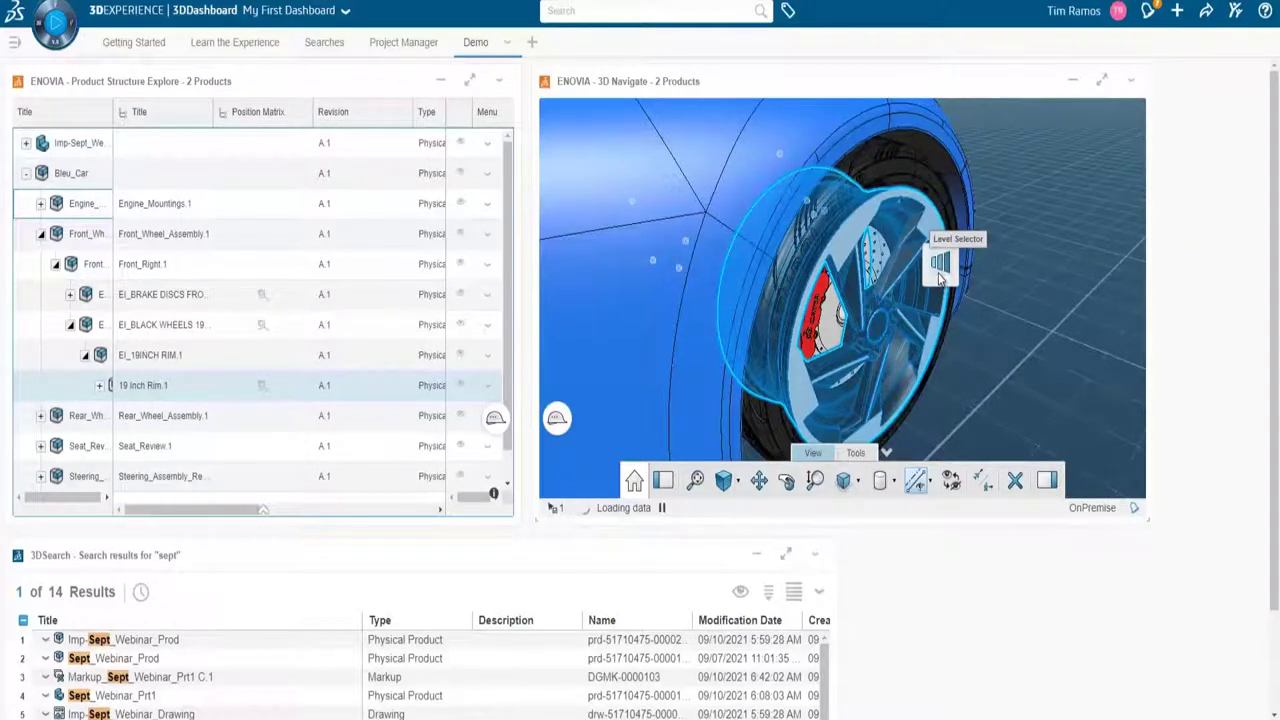
click(940, 276)
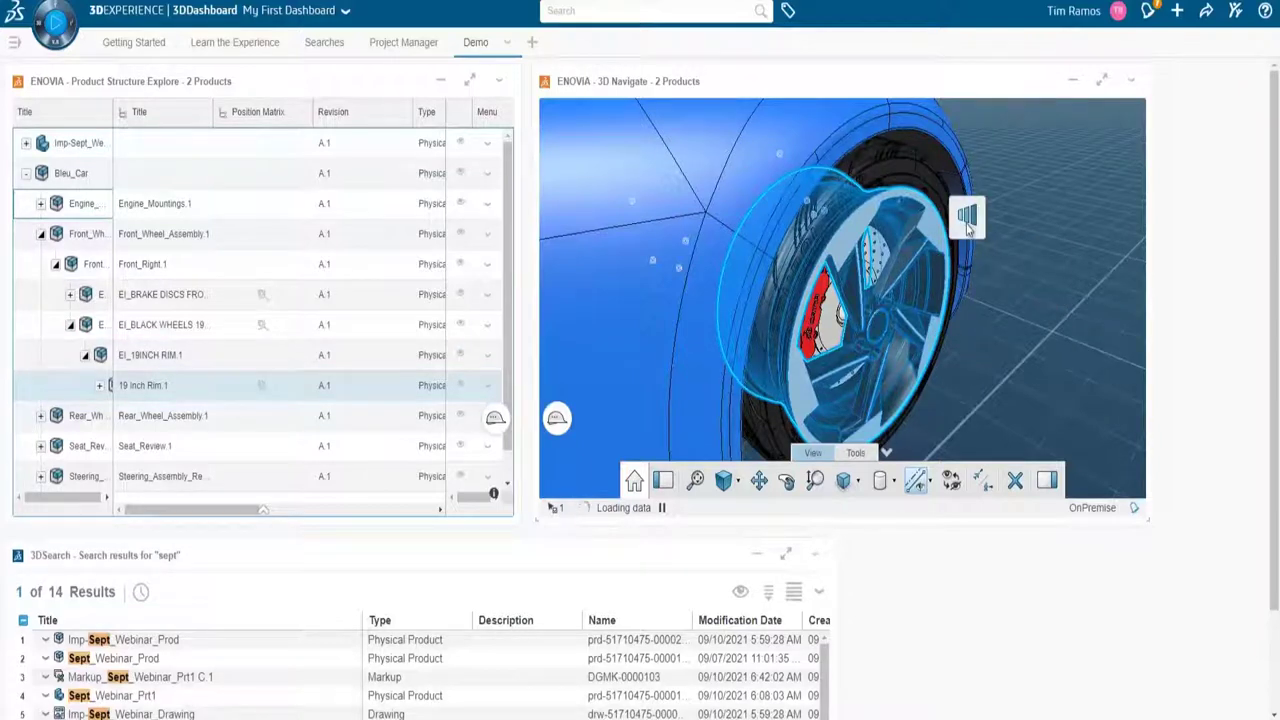
click(966, 224)
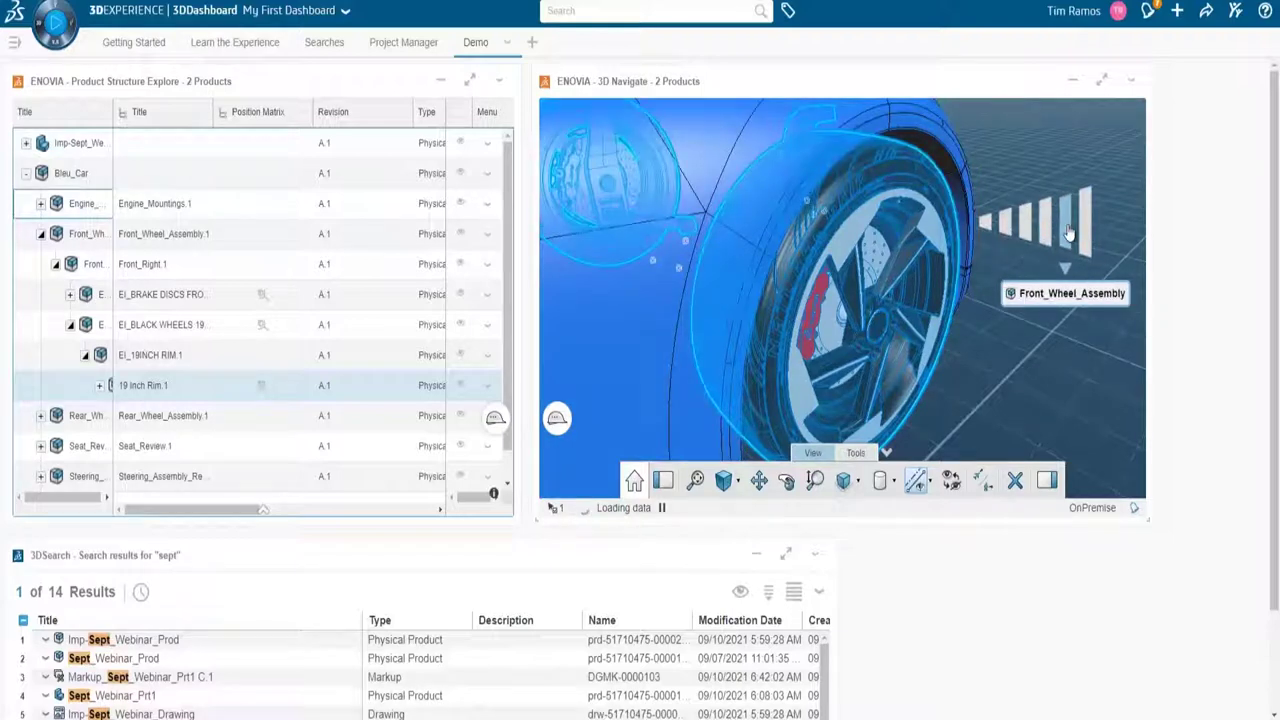
click(1068, 232)
scroll(1078, 300, down, 5)
drag(1063, 380, 812, 363)
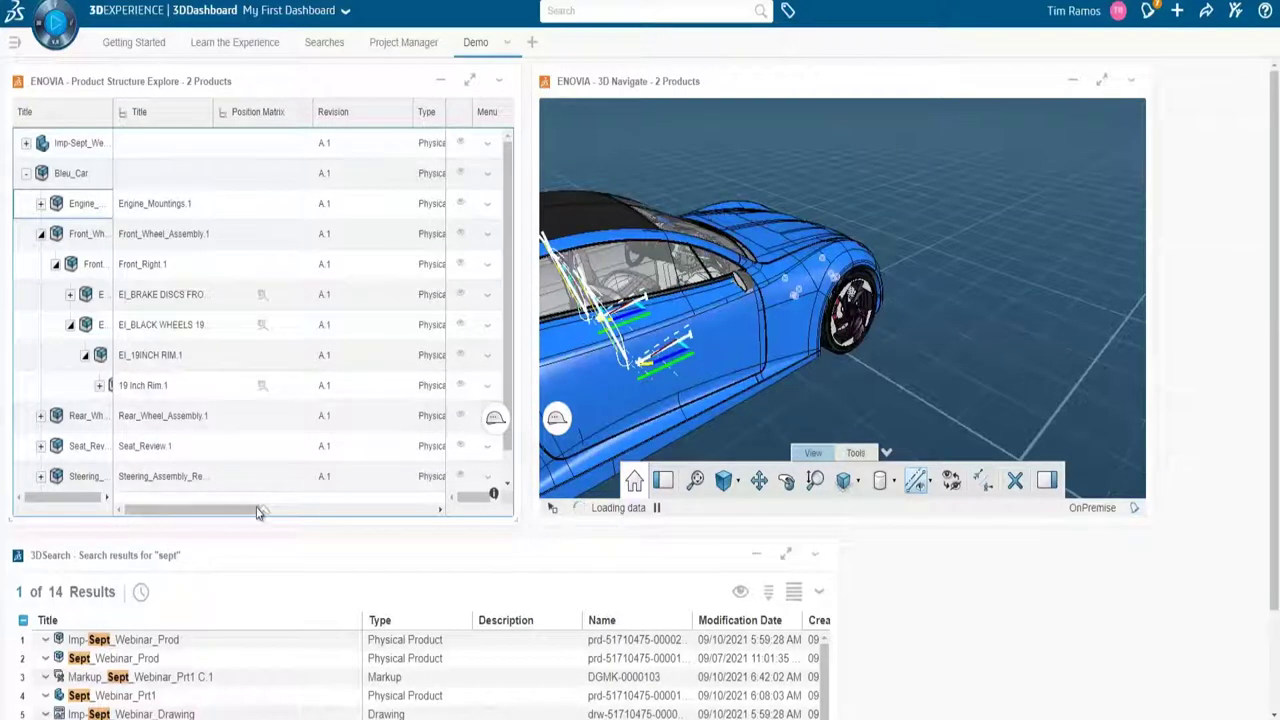
Browse the structure widget's display-mode and tree-selection lists, then switch to its tools set.
mouse_move(265, 514)
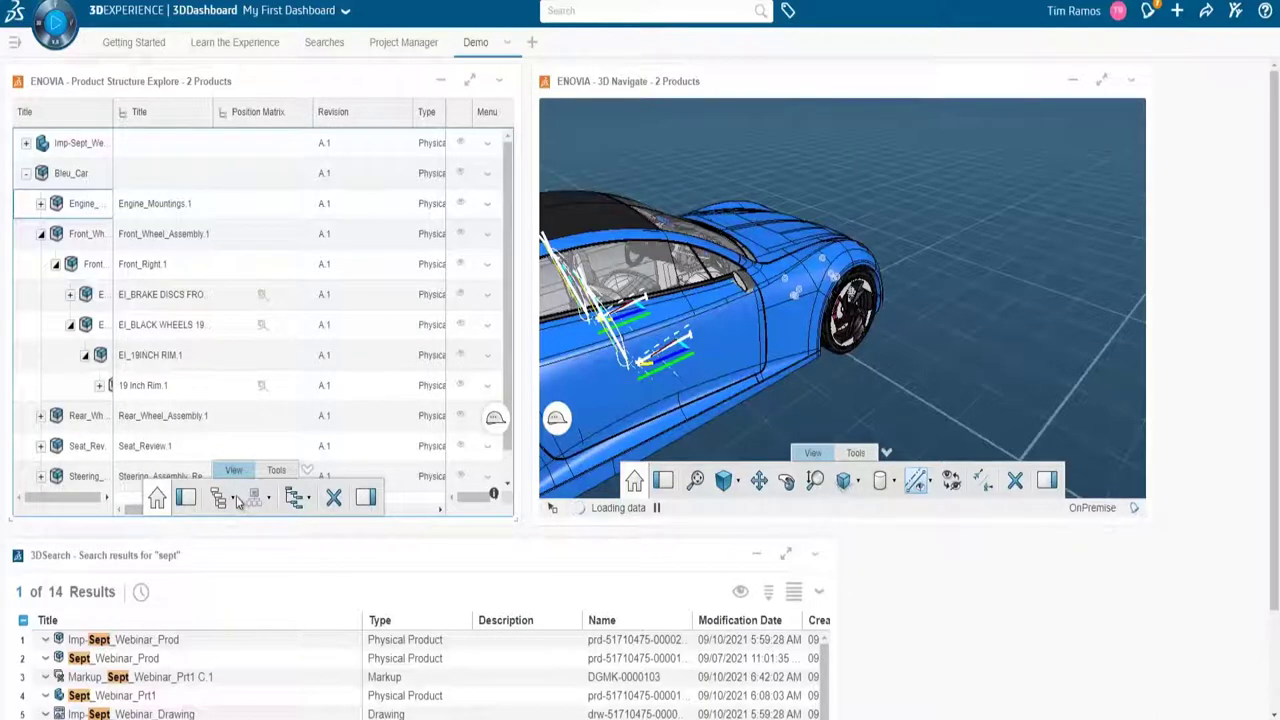
click(236, 500)
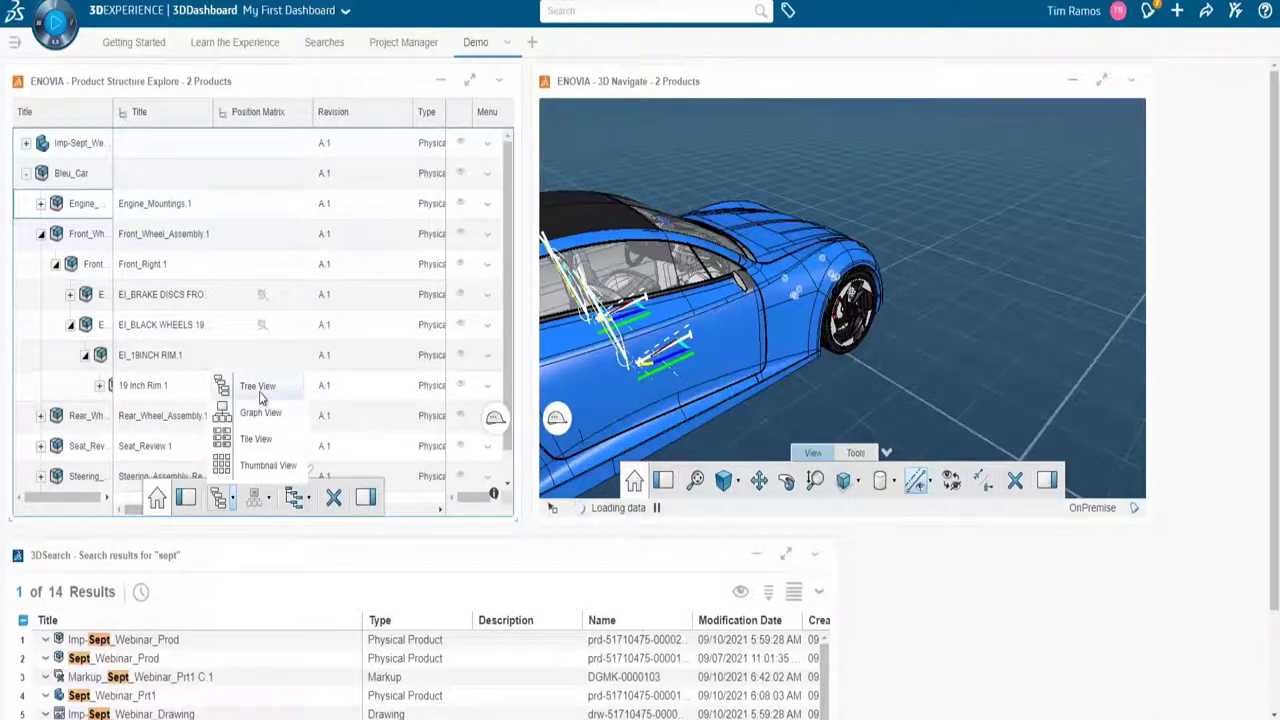
click(309, 500)
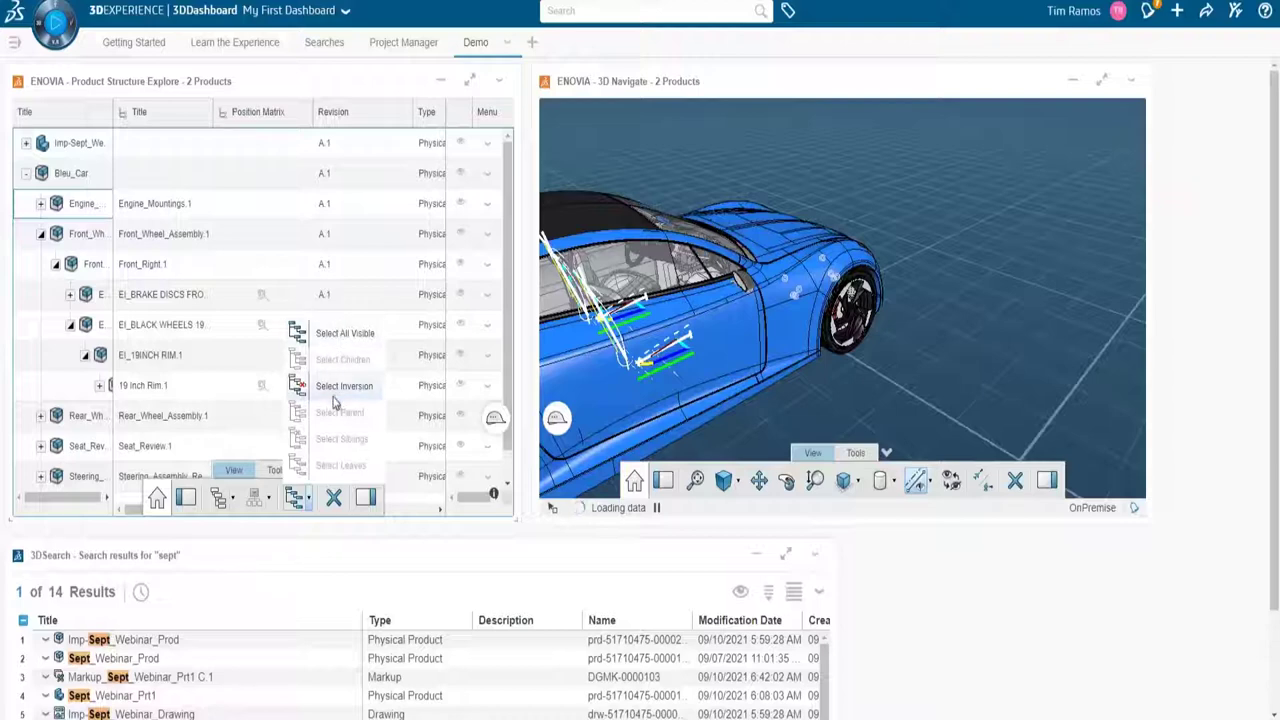
click(276, 469)
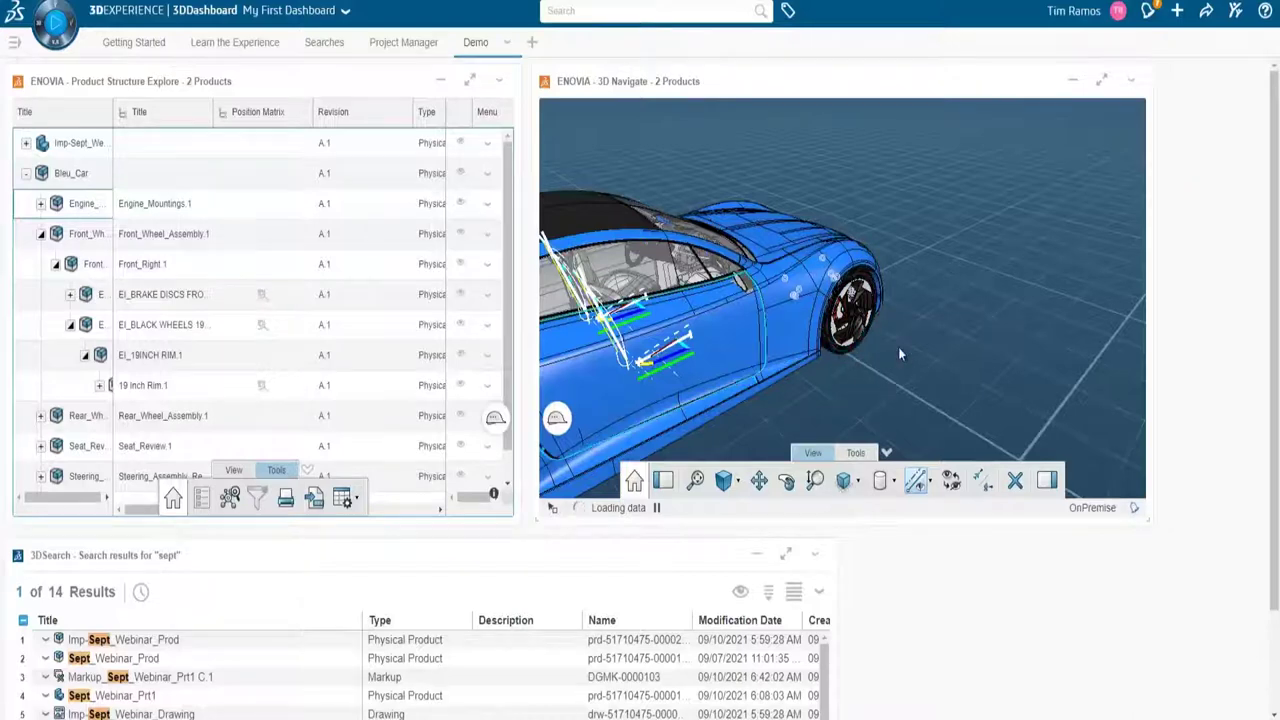
Check the render-style and standard-view lists, then hide the car's reference lines with Hide/Show Lines.
middle_drag(969, 349, 877, 327)
scroll(877, 327, down, 3)
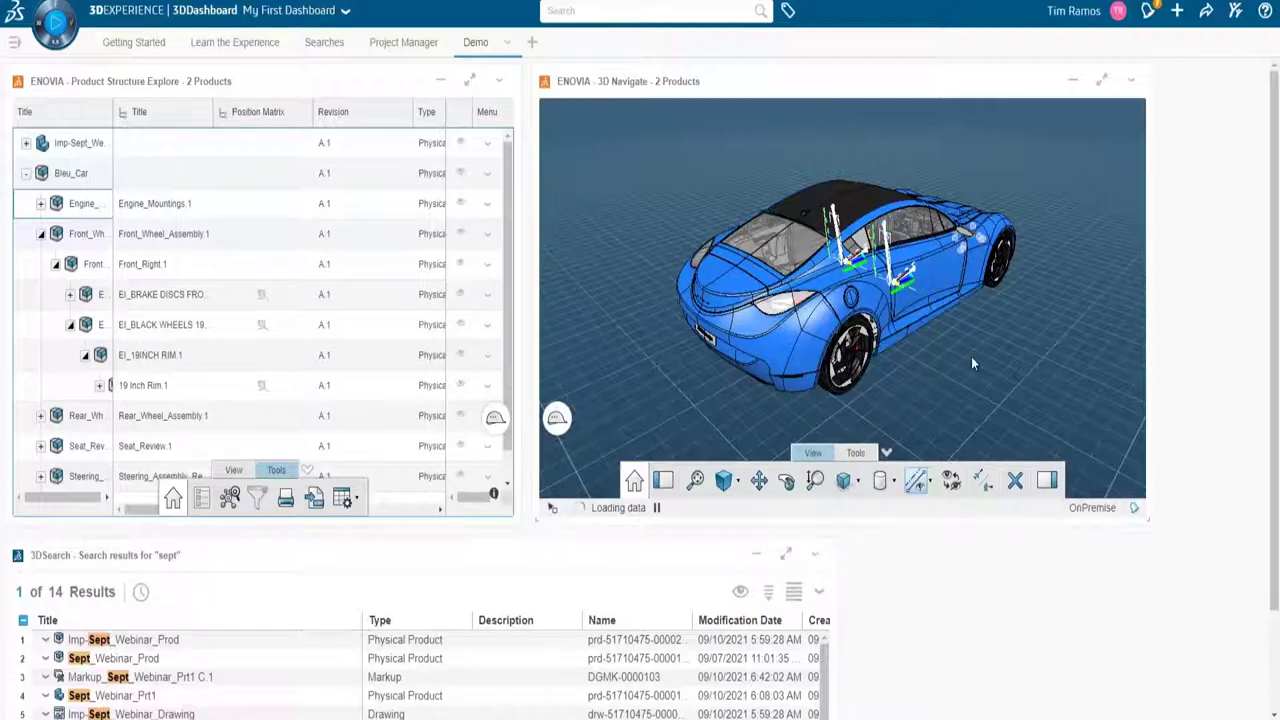
middle_drag(912, 316, 971, 335)
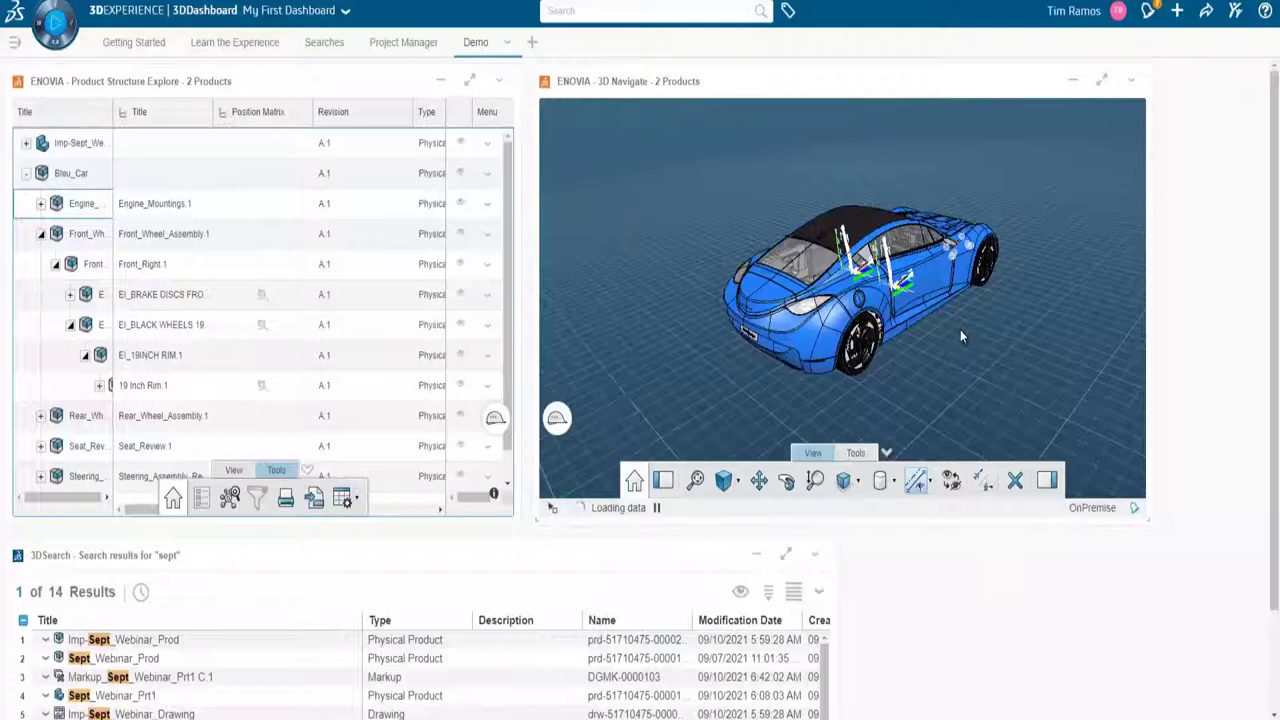
click(895, 483)
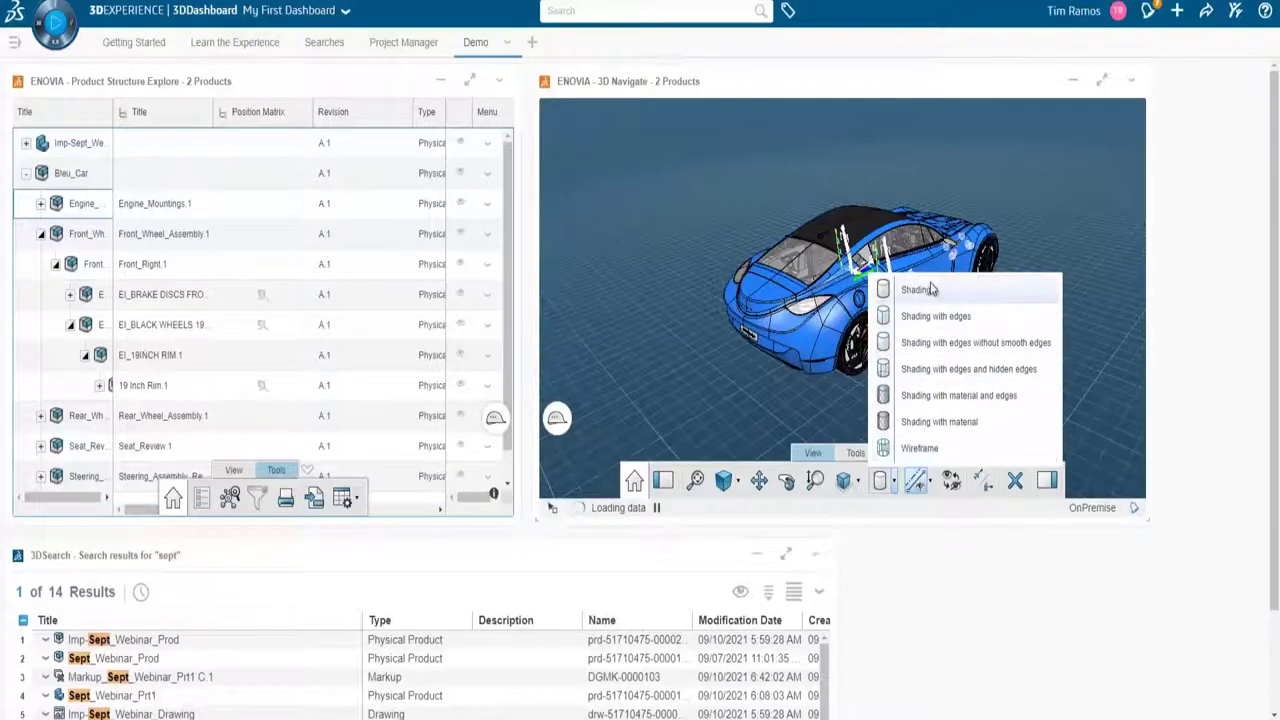
click(930, 290)
click(857, 484)
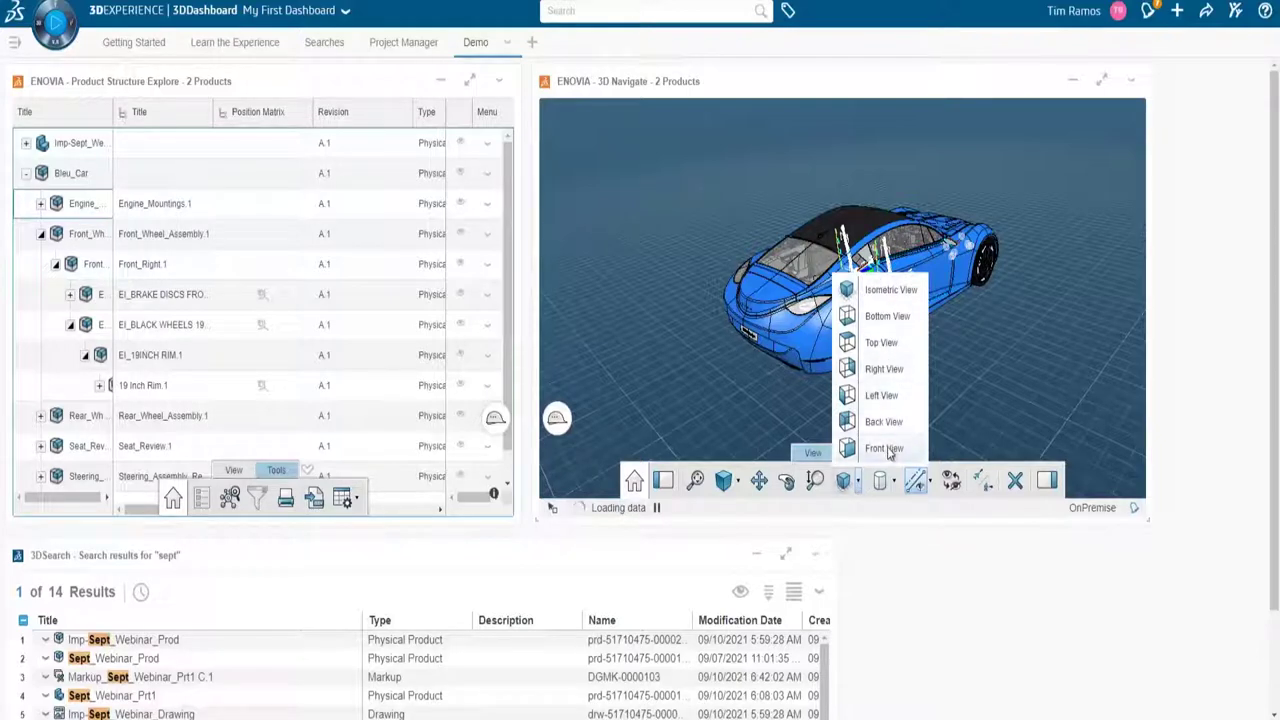
click(931, 485)
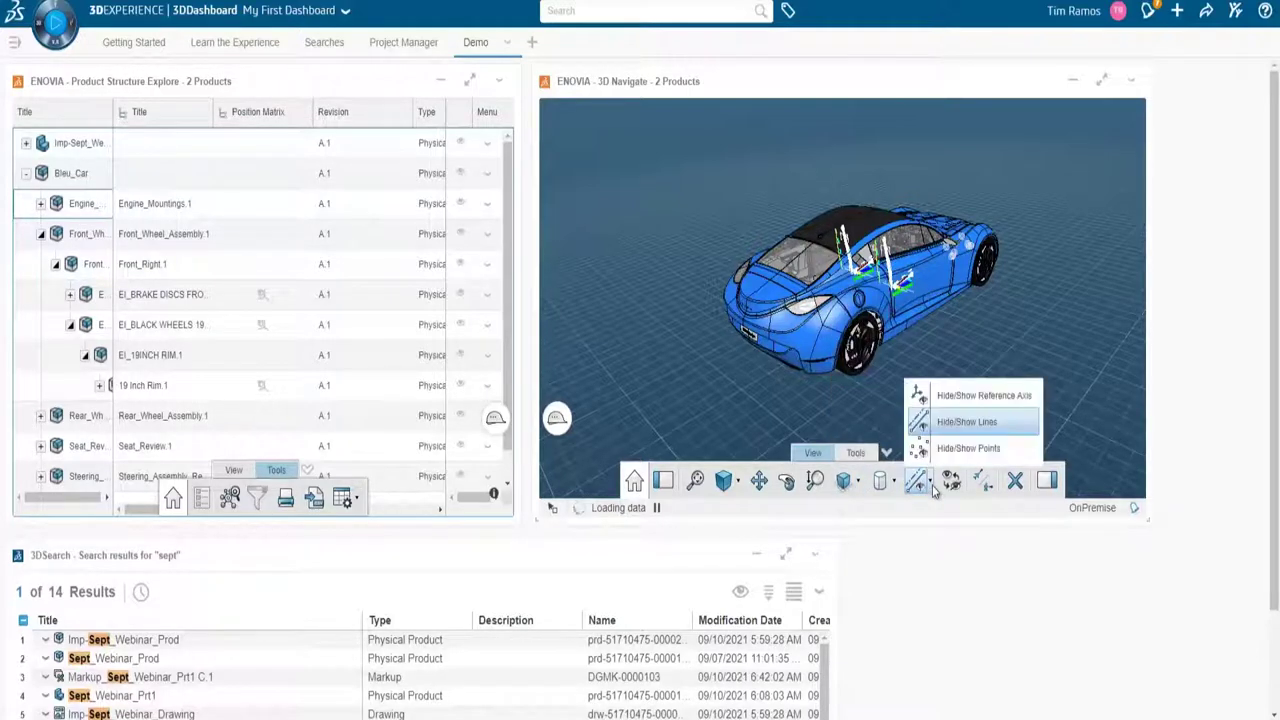
click(954, 424)
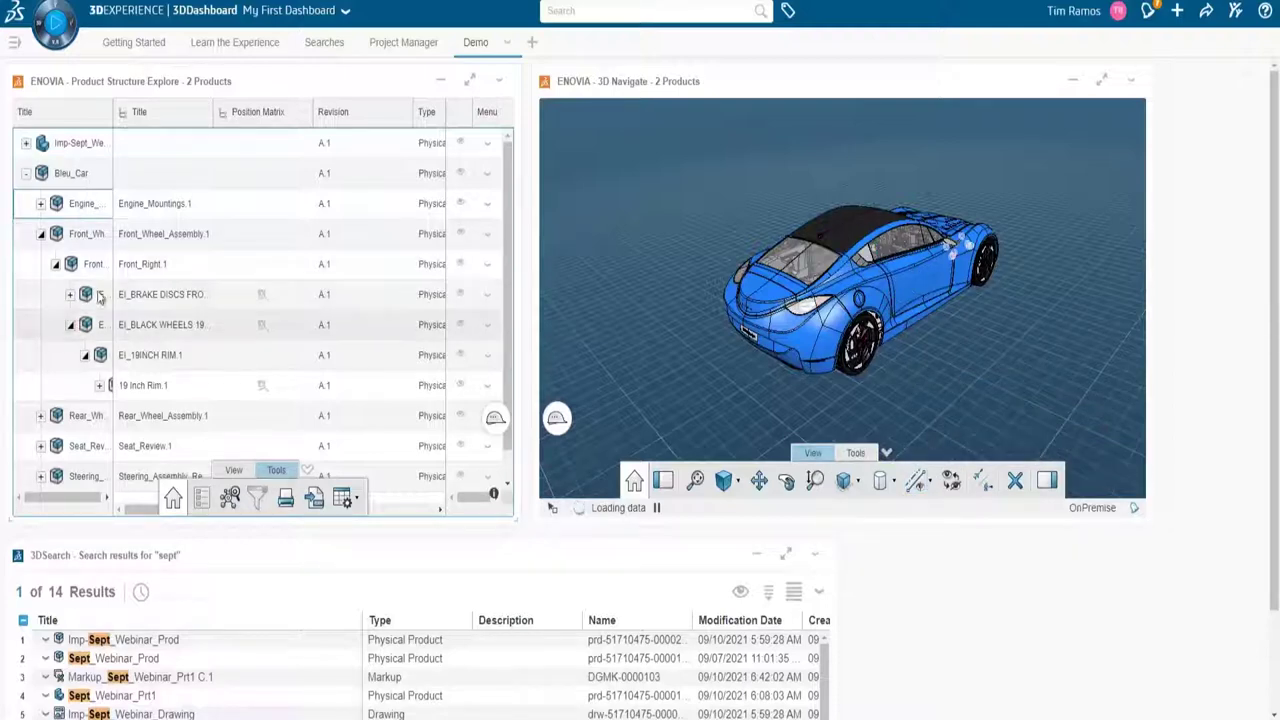
Hide Front_Wheel_Assembly.1 in 3D and orbit the car to a front three-quarter view.
click(208, 357)
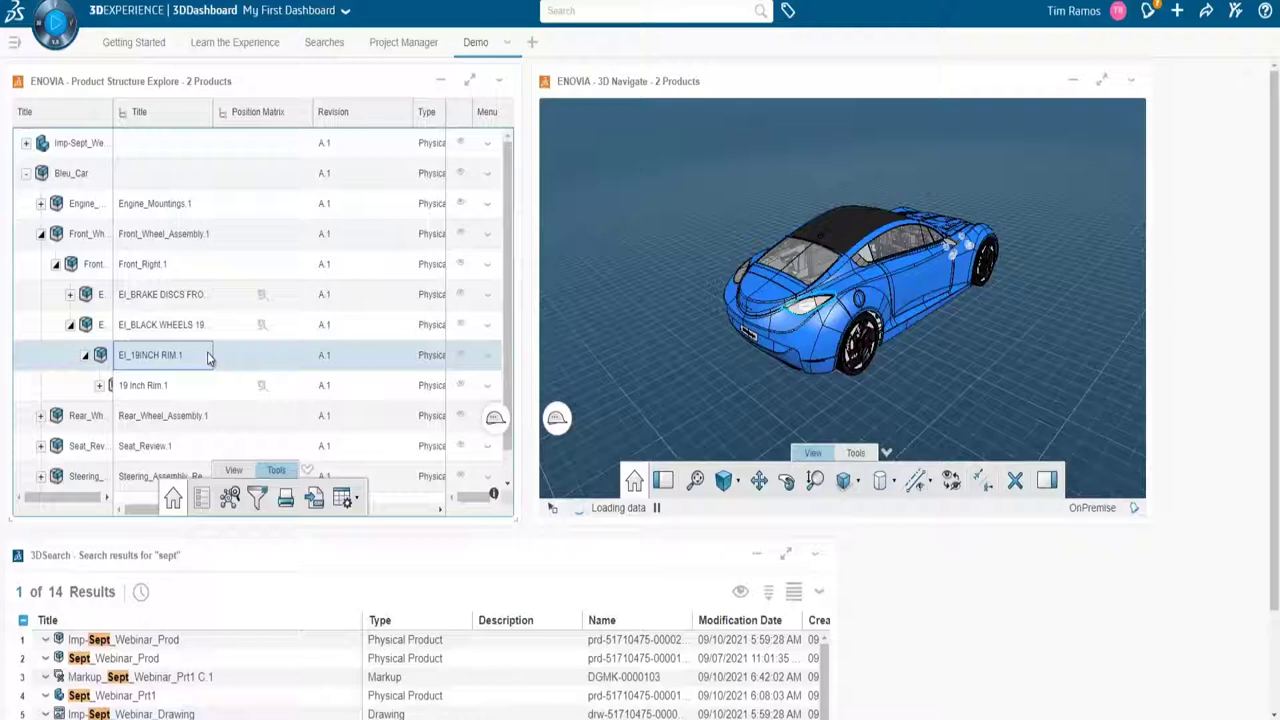
click(135, 236)
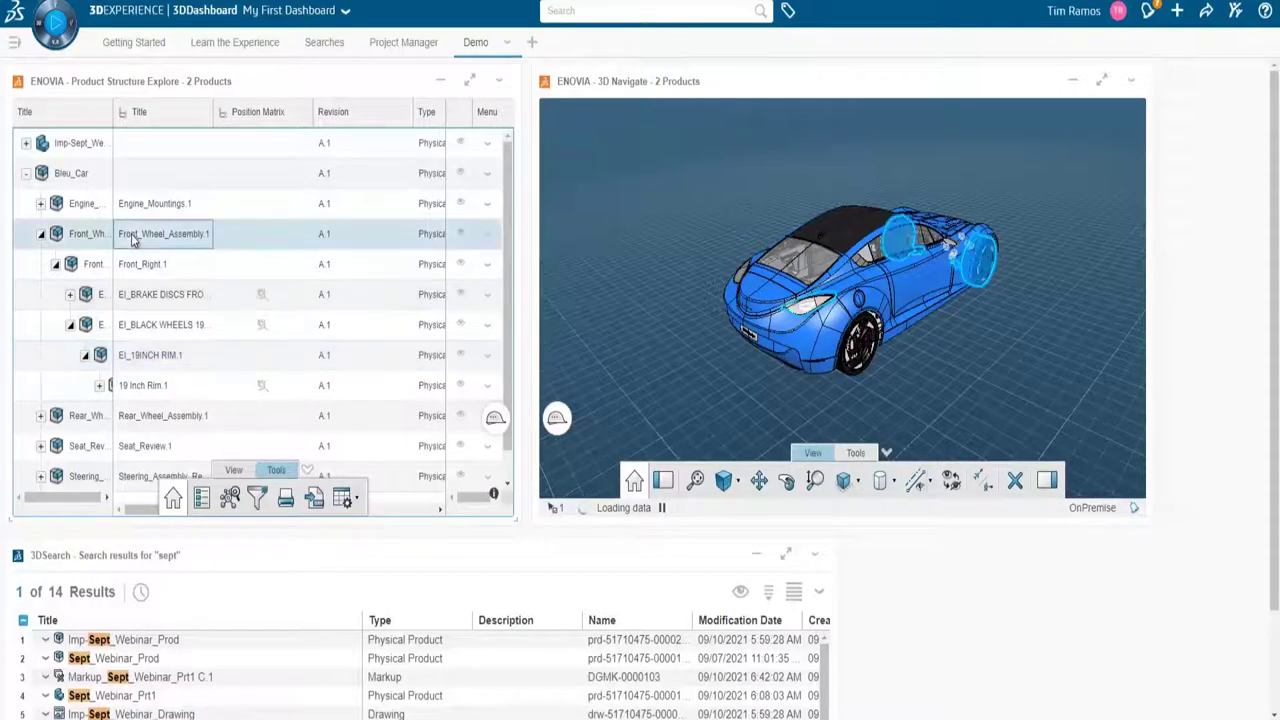
right_click(133, 240)
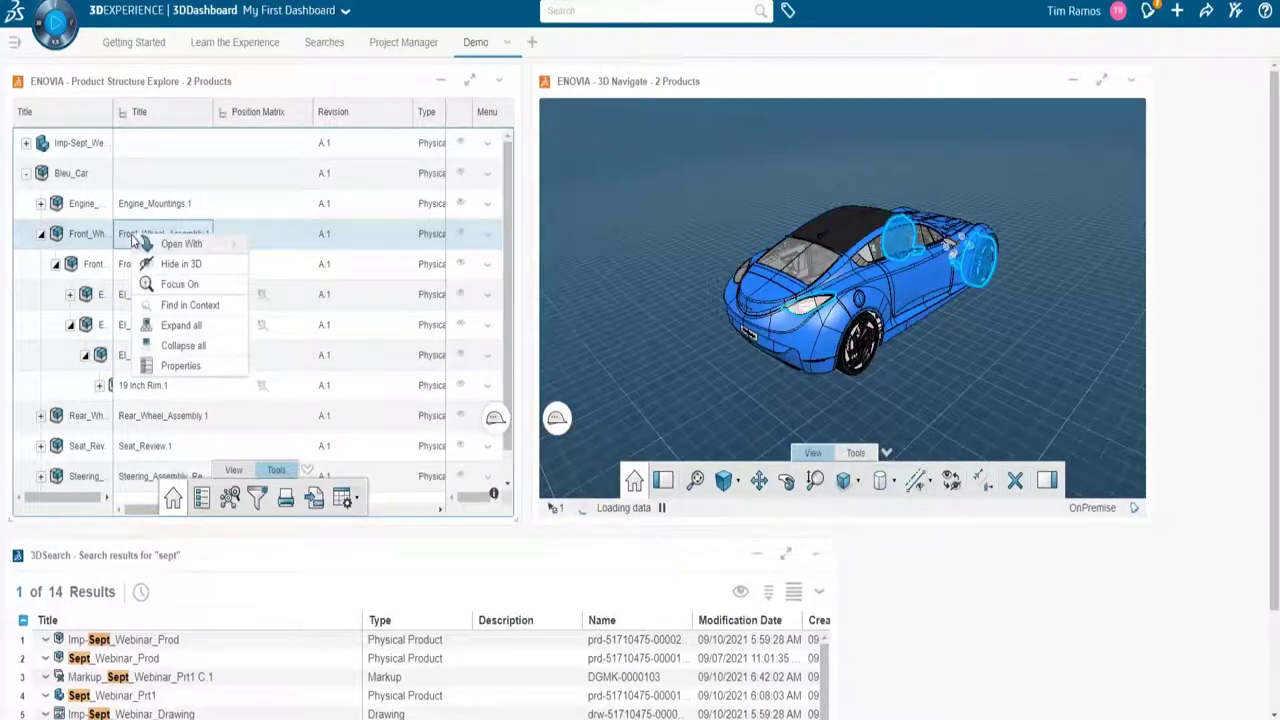
click(181, 264)
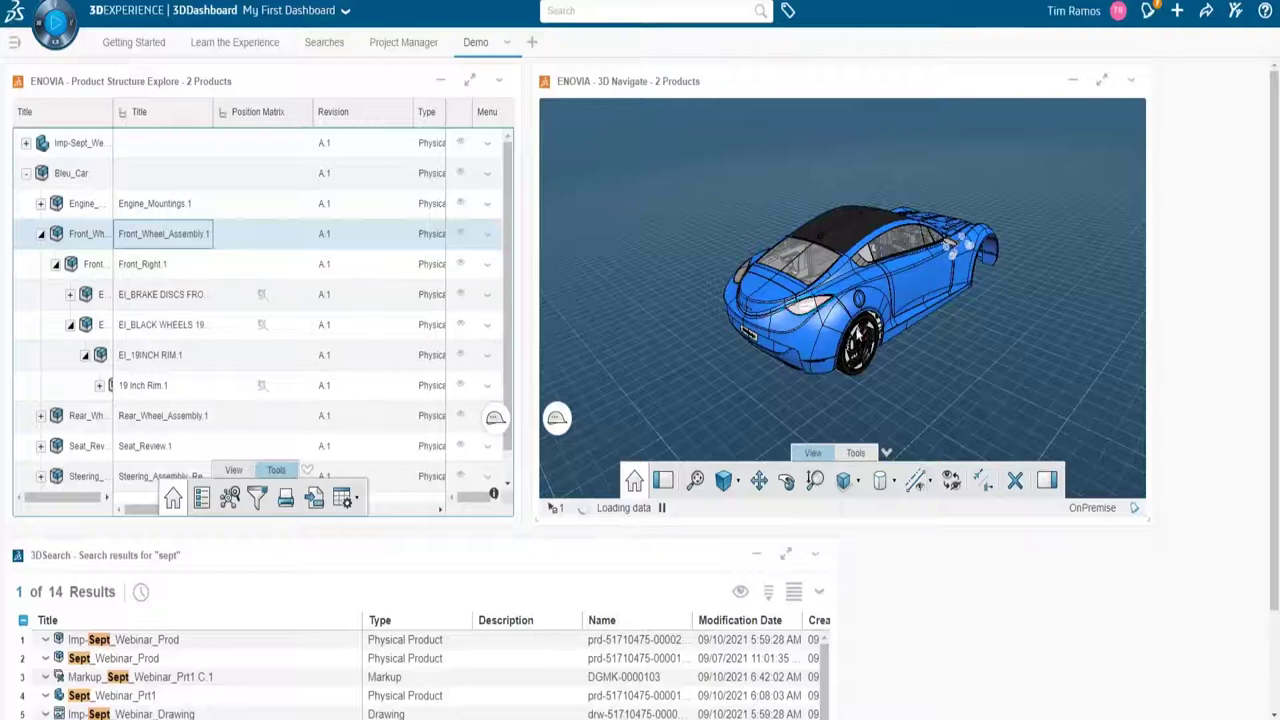
drag(745, 260, 743, 127)
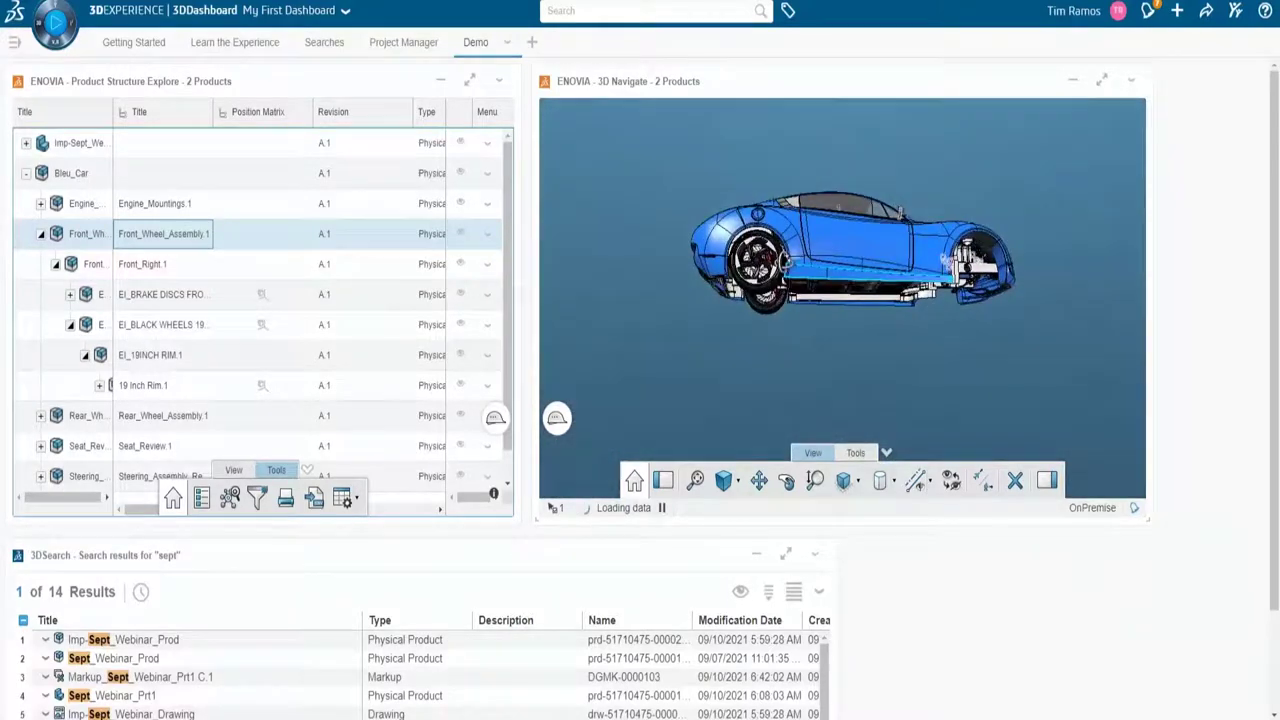
drag(780, 400, 805, 406)
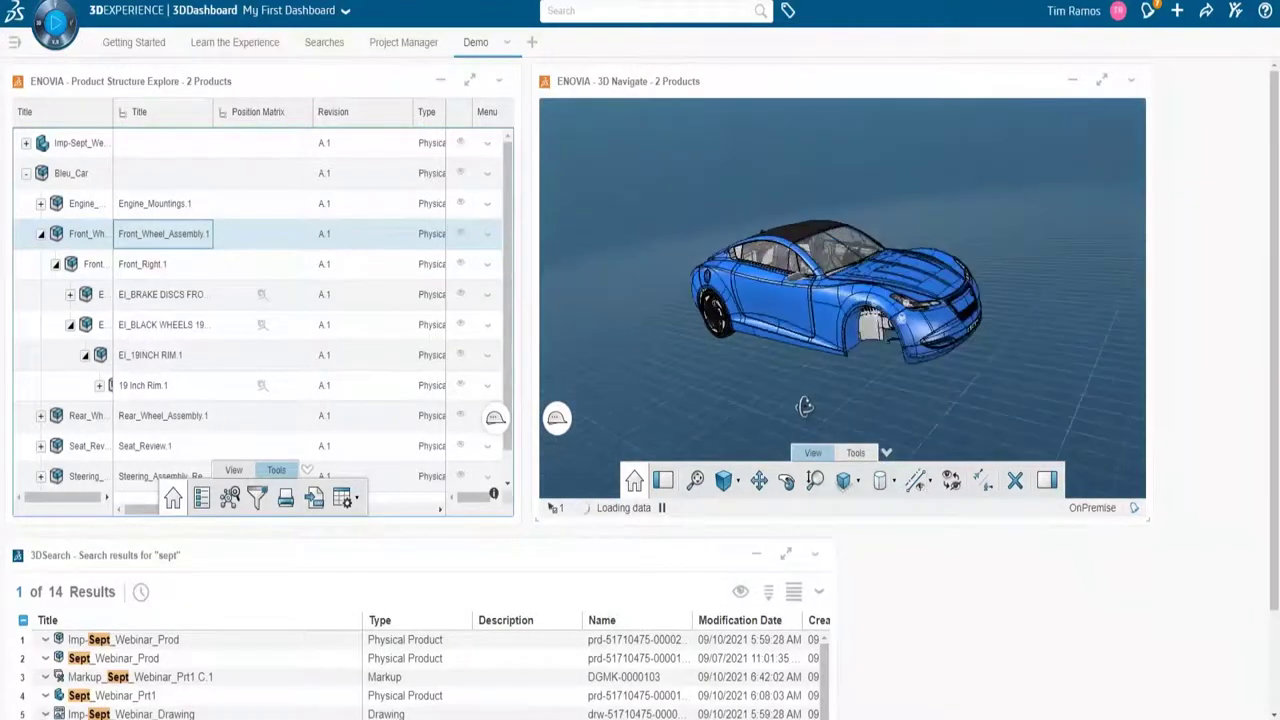
Isolate the front wheel assemblies, pick the tire, and select Front_Wheel_Assembly from its parent chain.
click(951, 482)
click(722, 318)
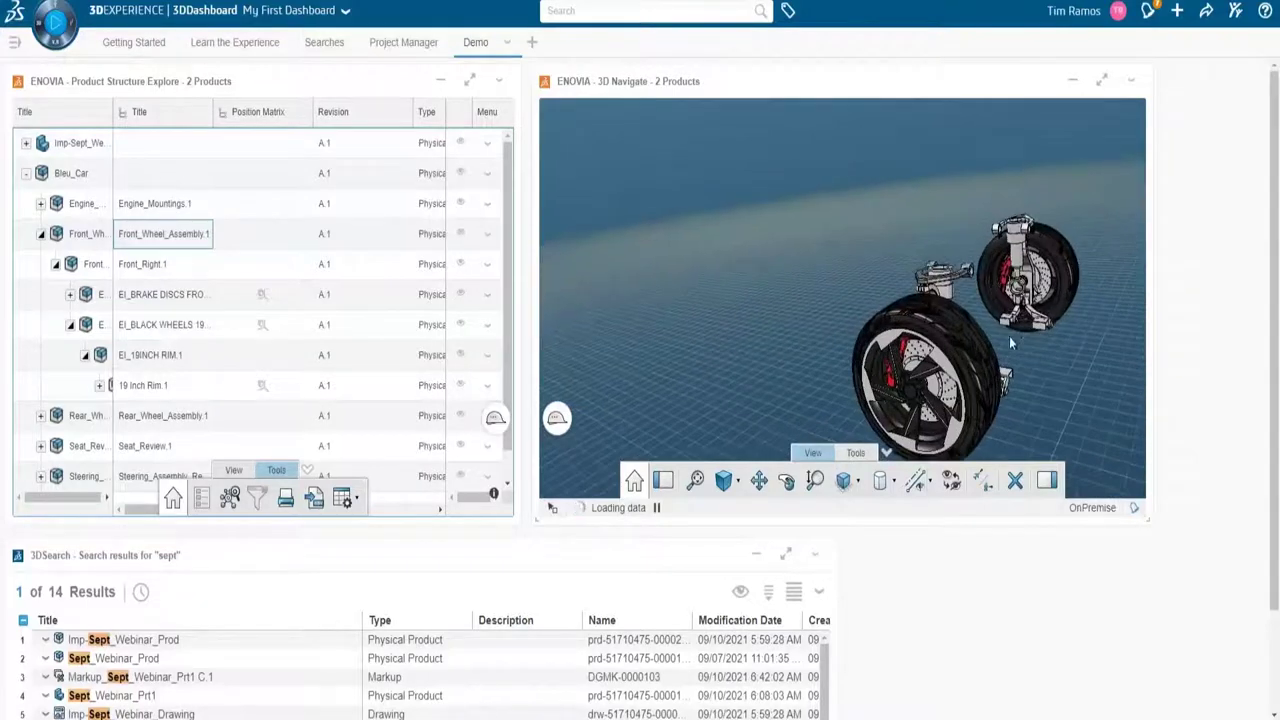
click(843, 340)
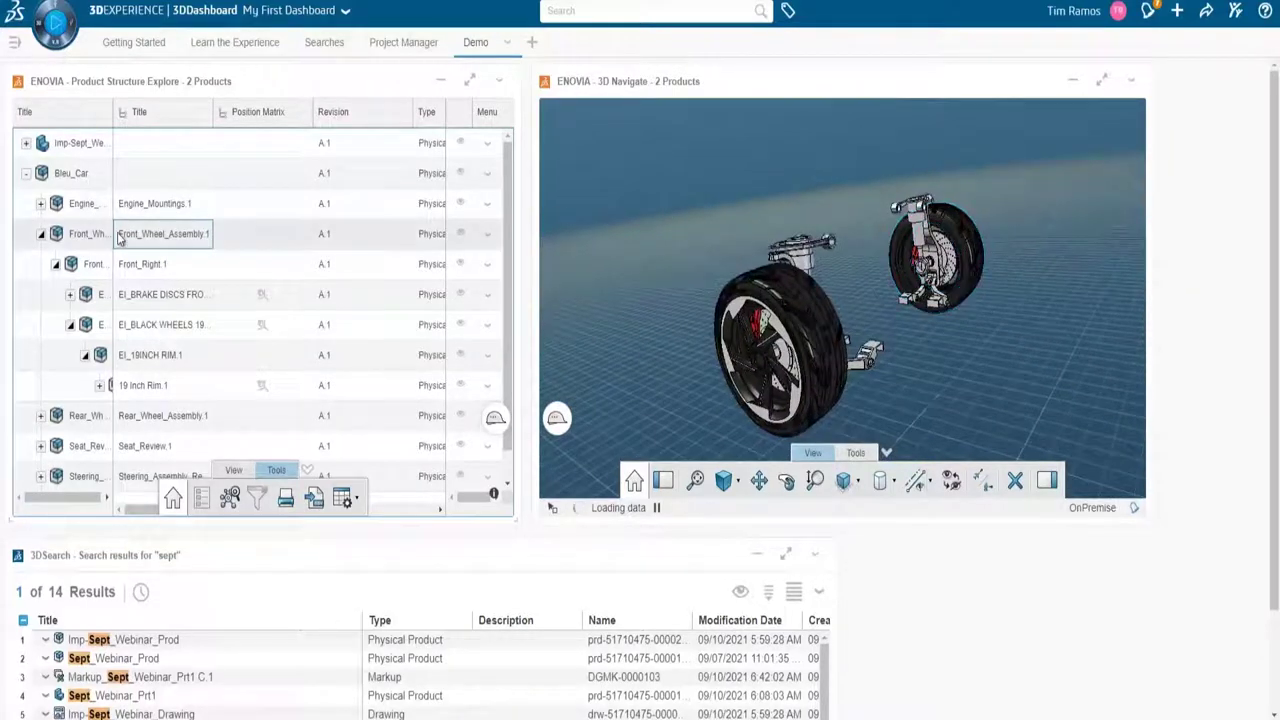
click(838, 340)
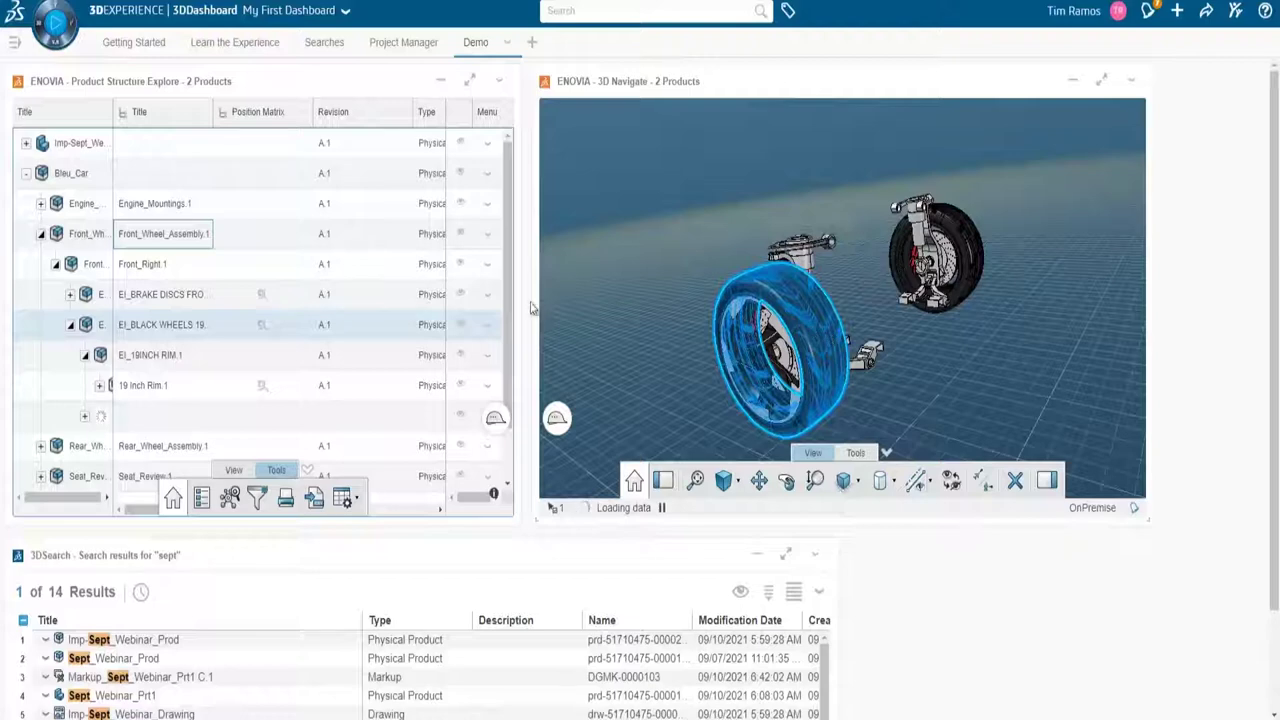
click(163, 244)
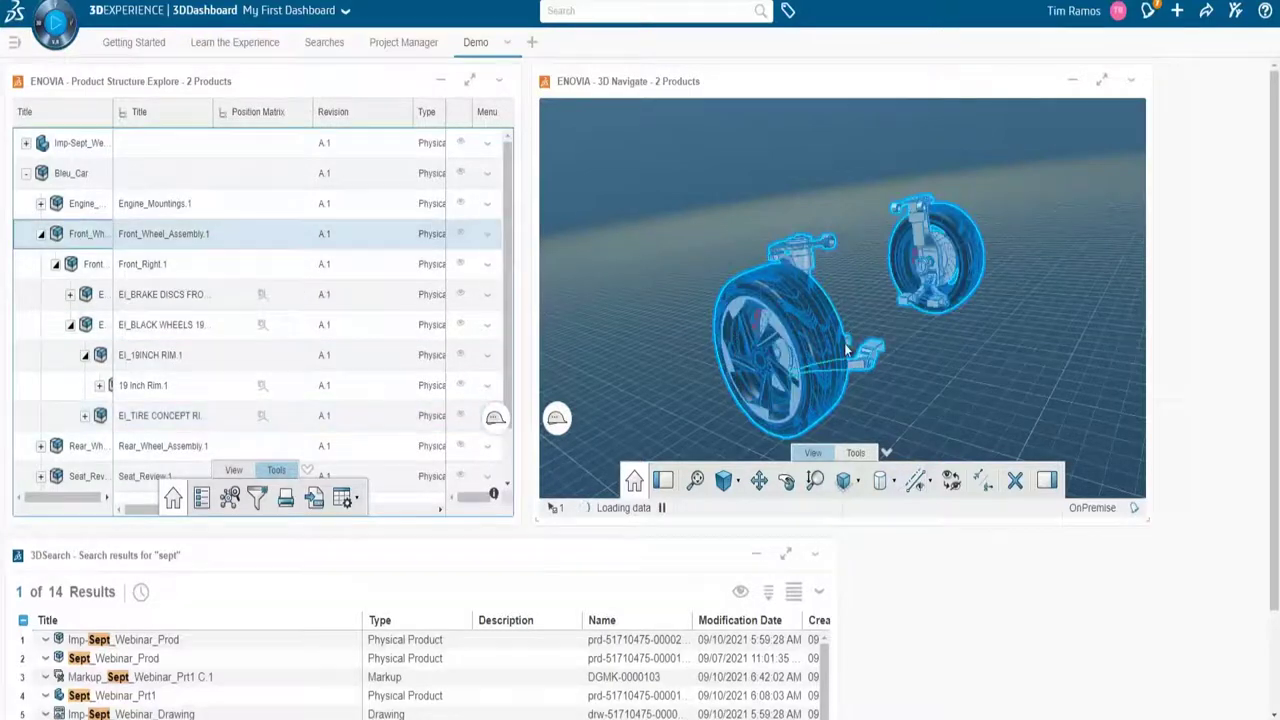
click(800, 320)
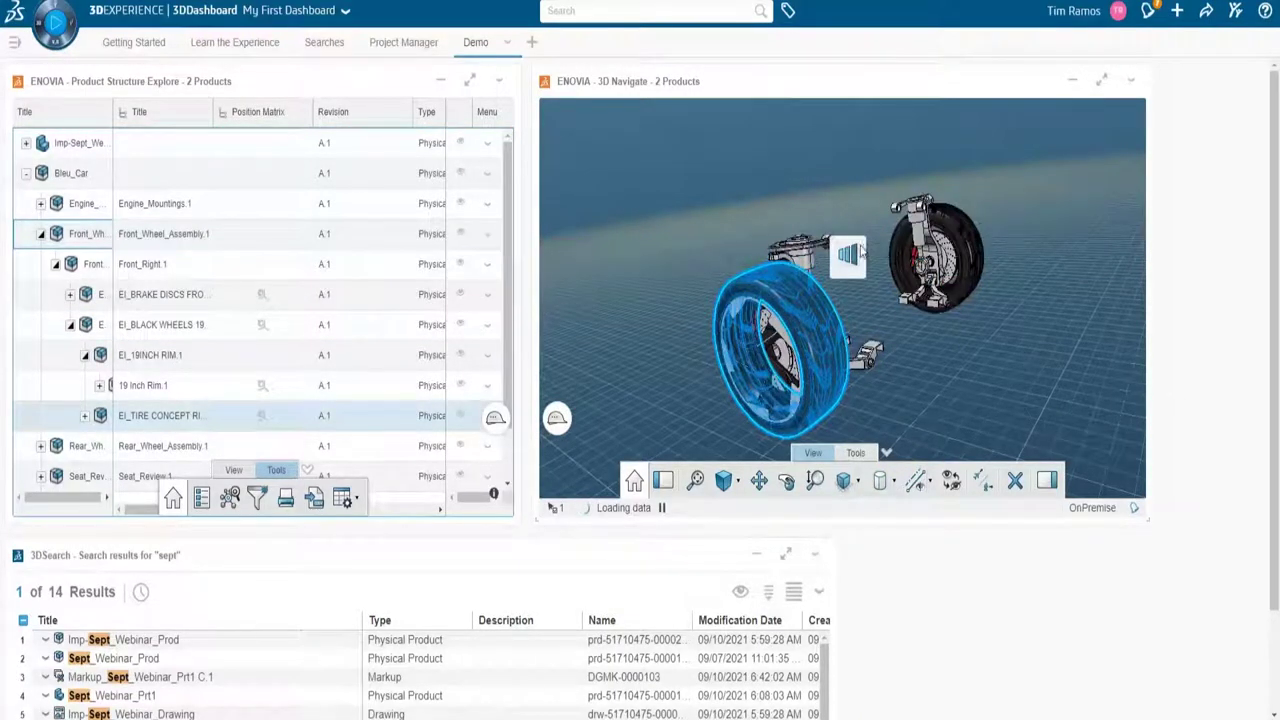
mouse_move(965, 278)
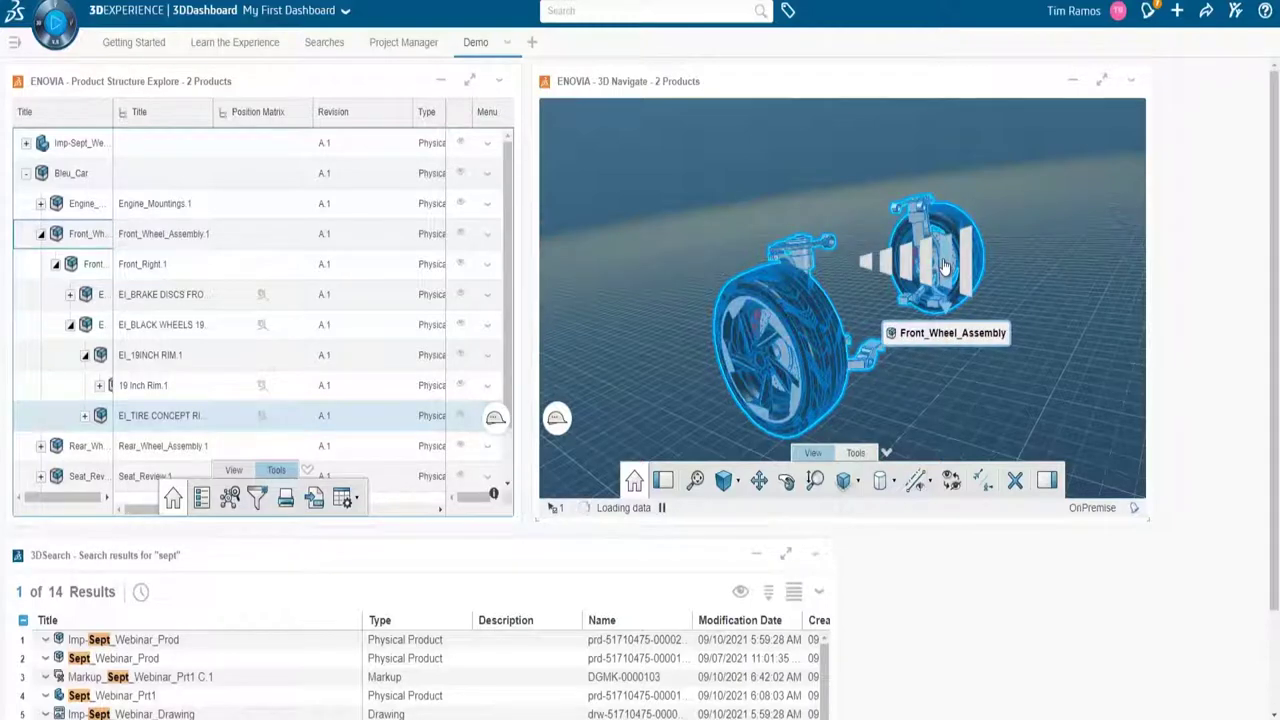
click(945, 265)
Restore the whole car, show Front_Wheel_Assembly.1 in 3D again, and clear the selection.
right_click(250, 232)
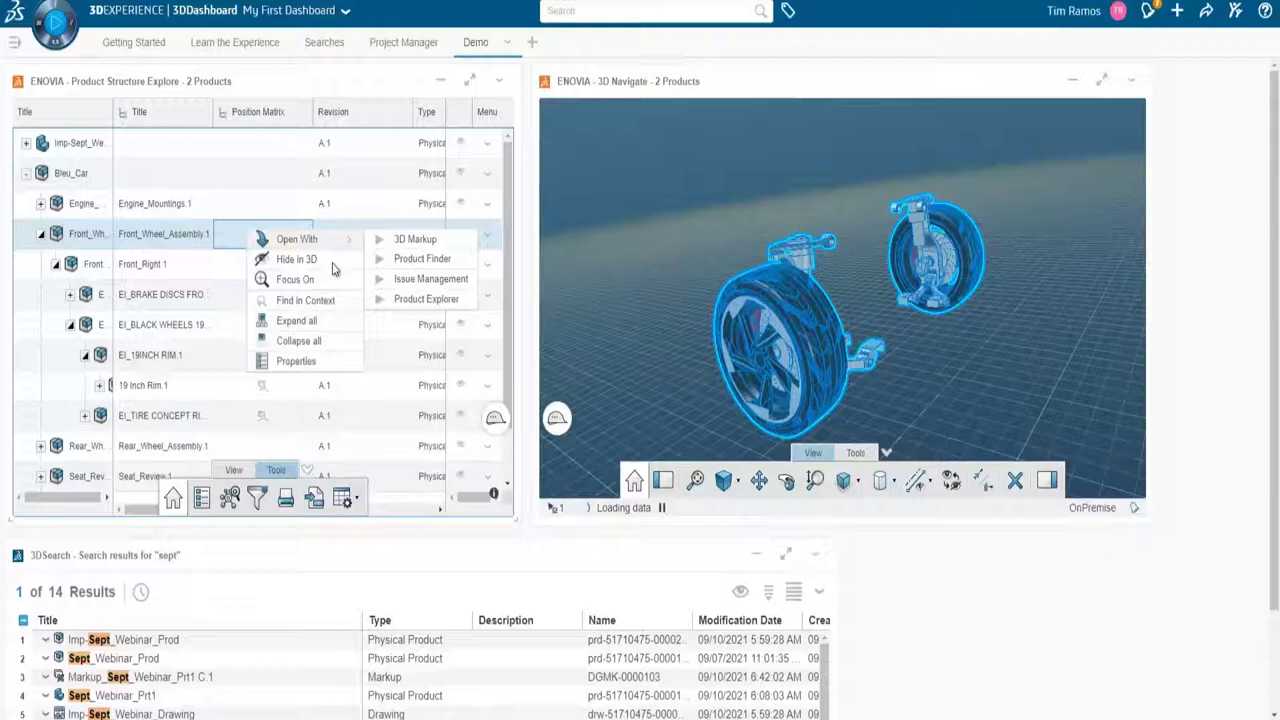
click(296, 259)
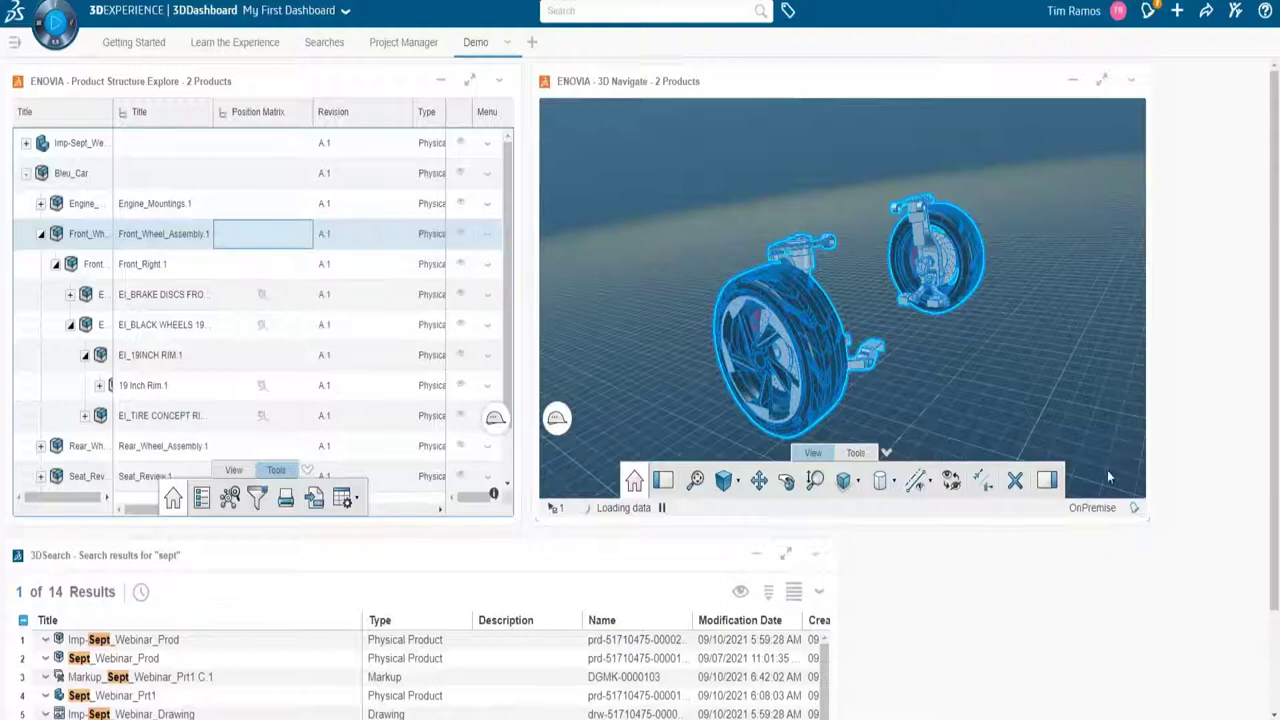
click(951, 480)
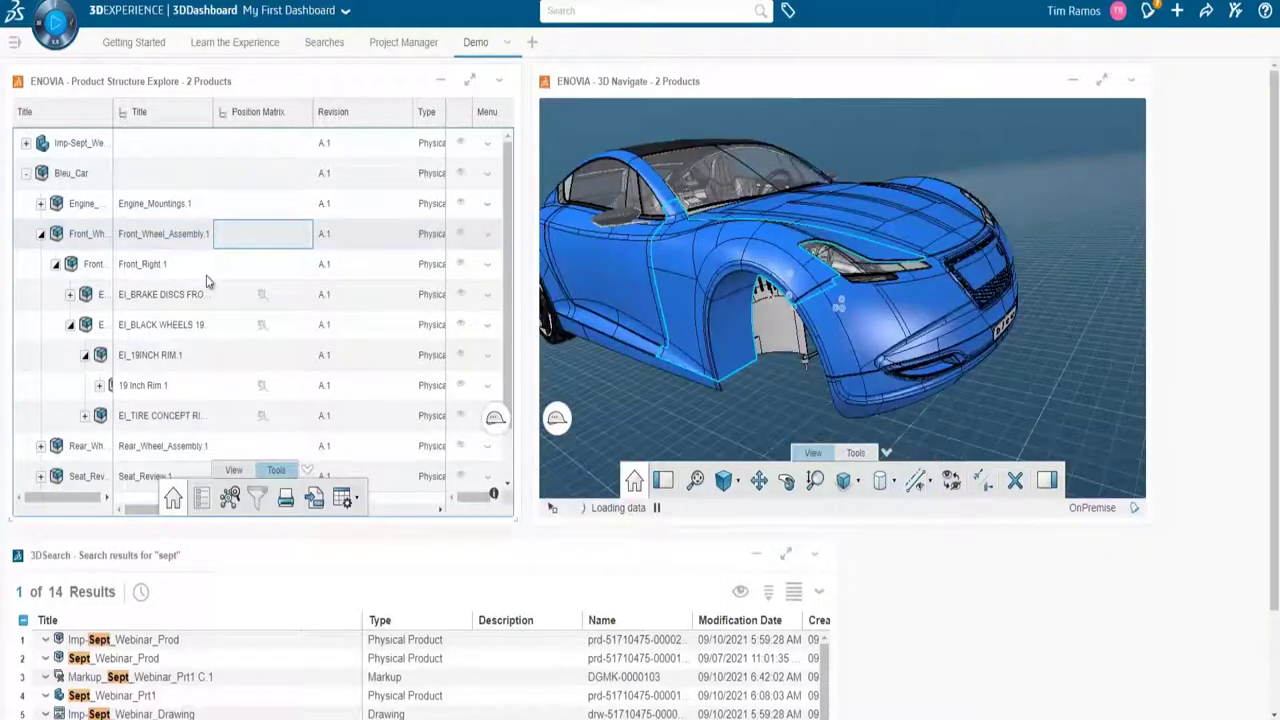
right_click(97, 235)
click(179, 258)
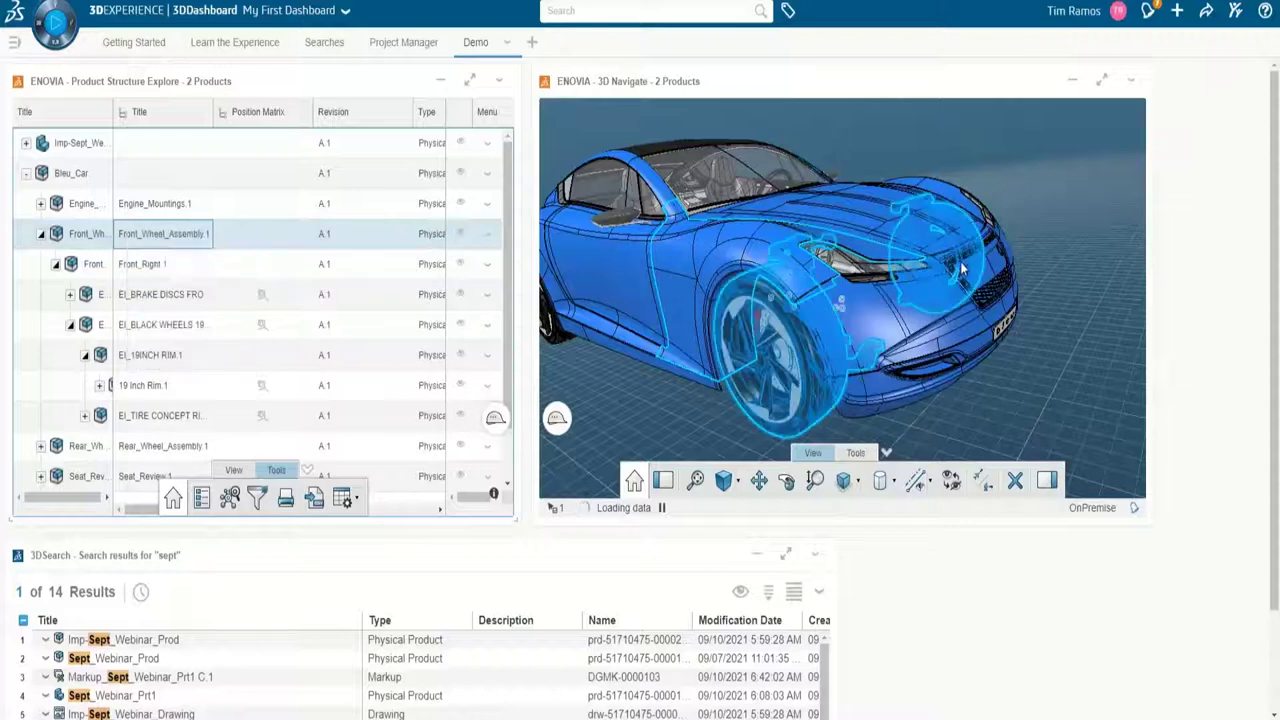
click(1121, 305)
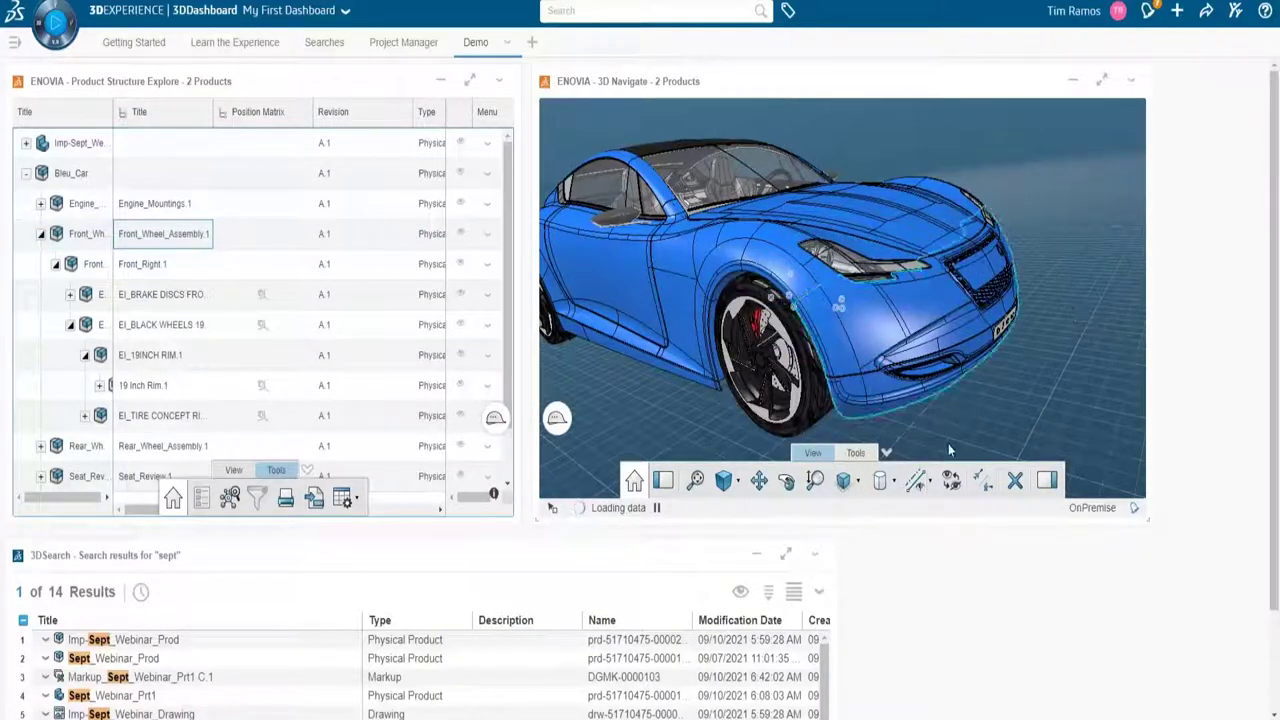
click(853, 453)
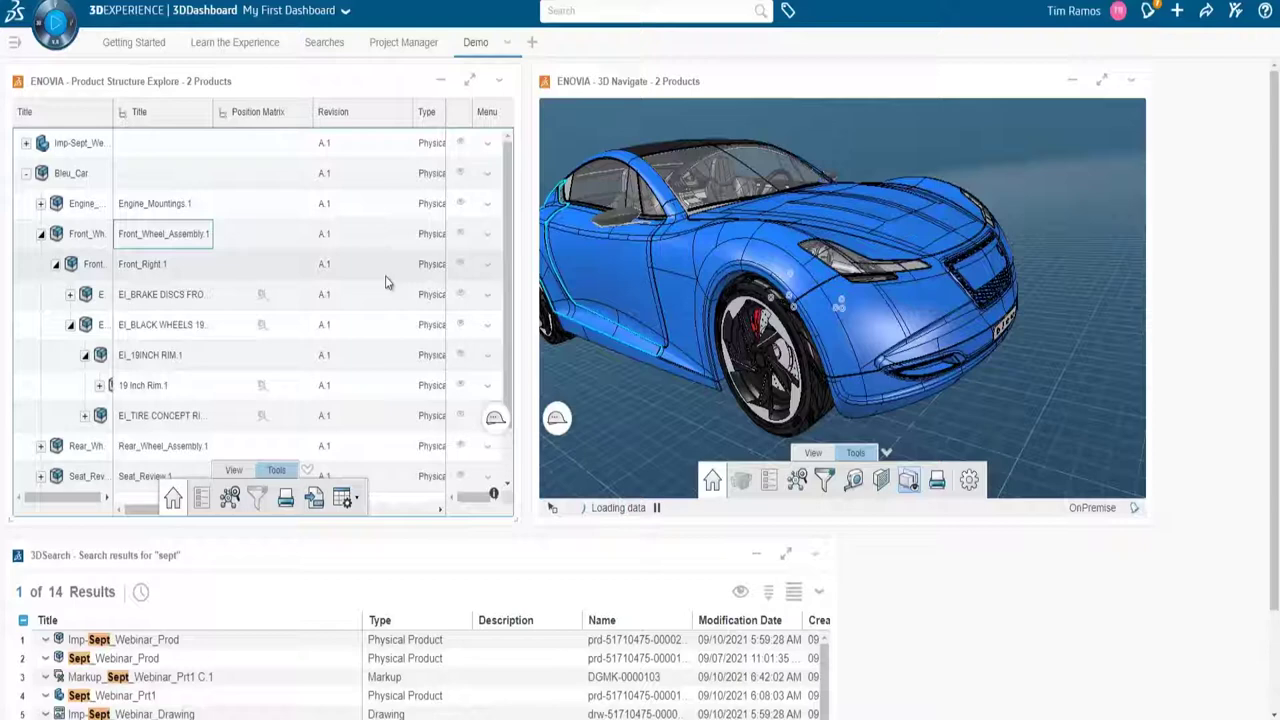
click(166, 232)
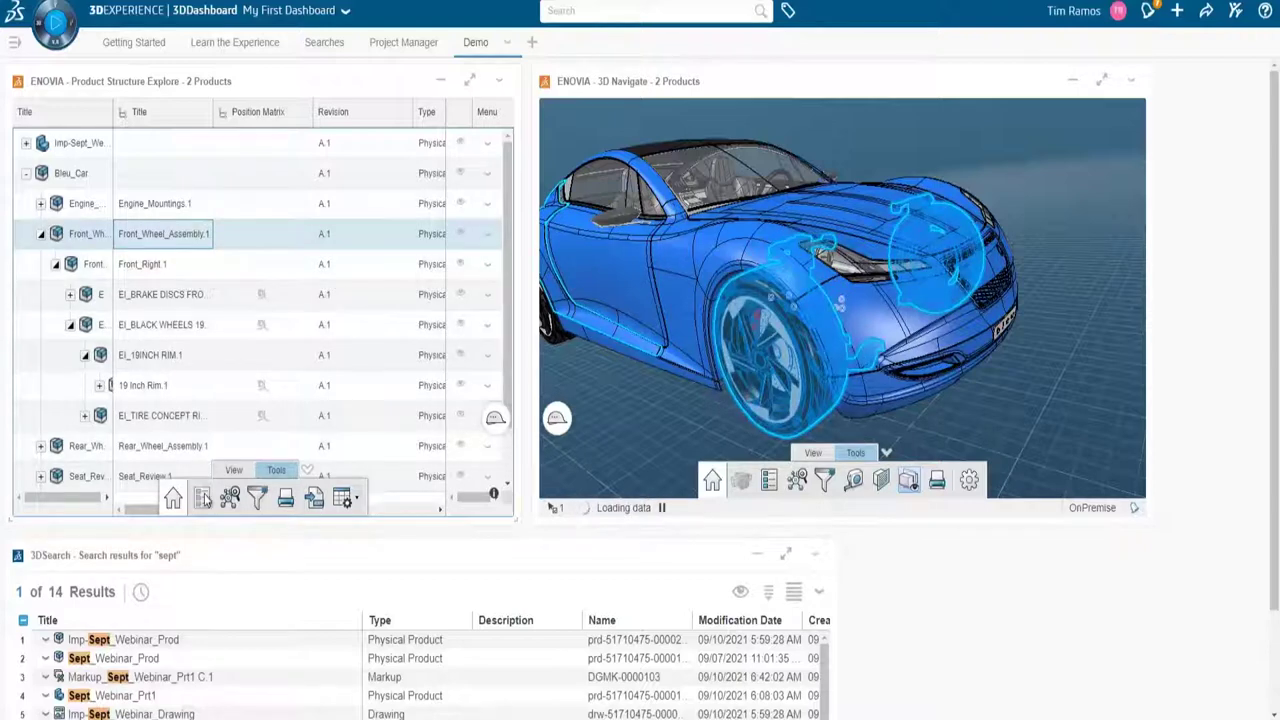
click(205, 499)
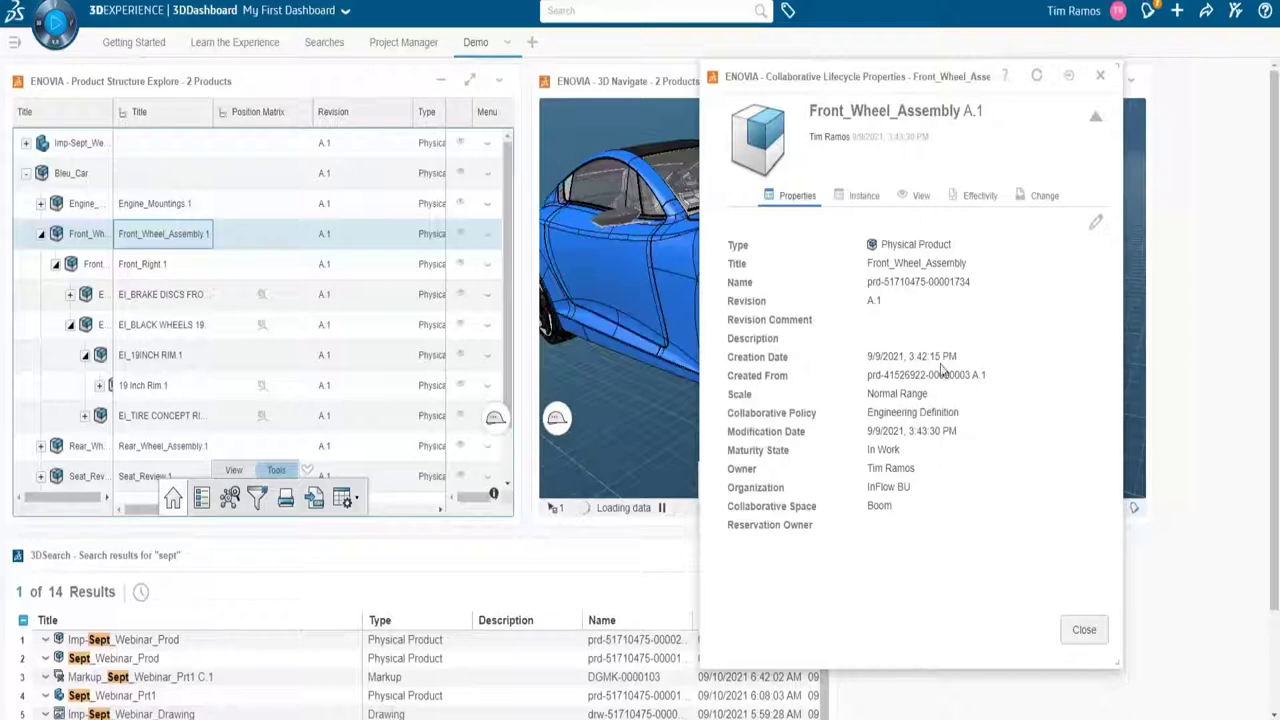
click(1096, 78)
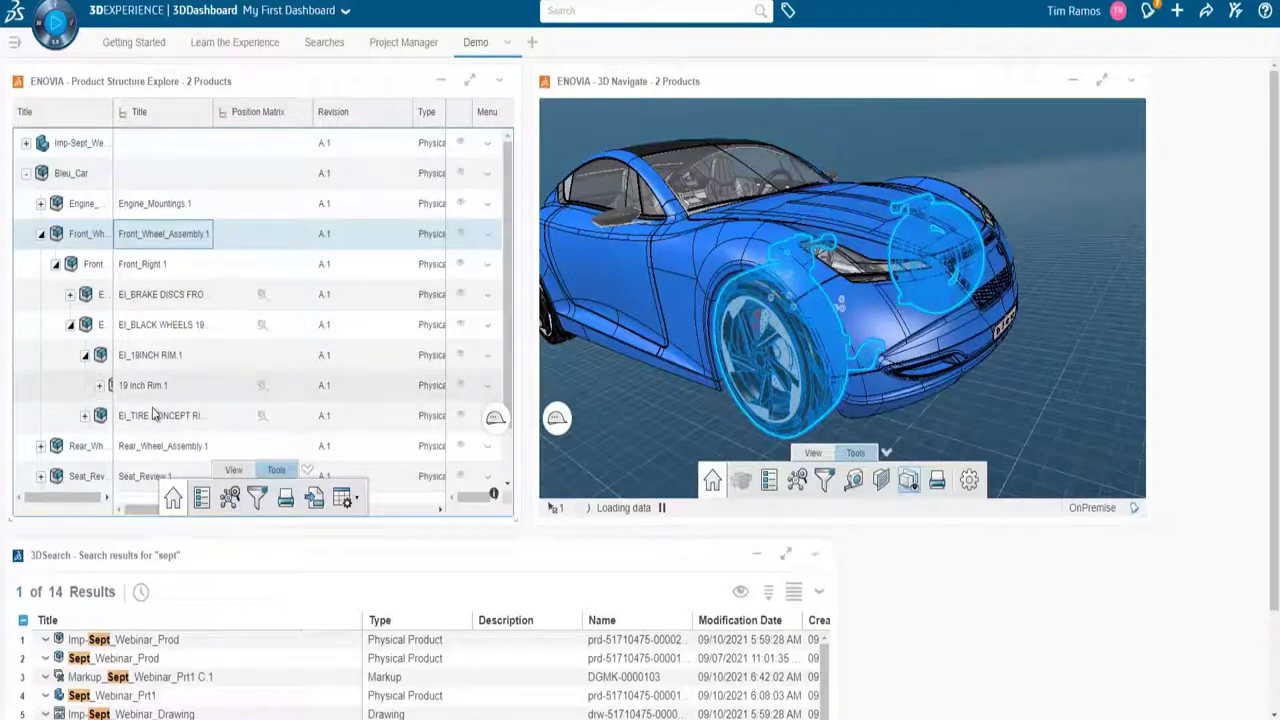
Open 19 Inch Rim.1 in Relational Explorer and expand its parents through the black wheels node to Front_Left and Front_Right.
click(195, 387)
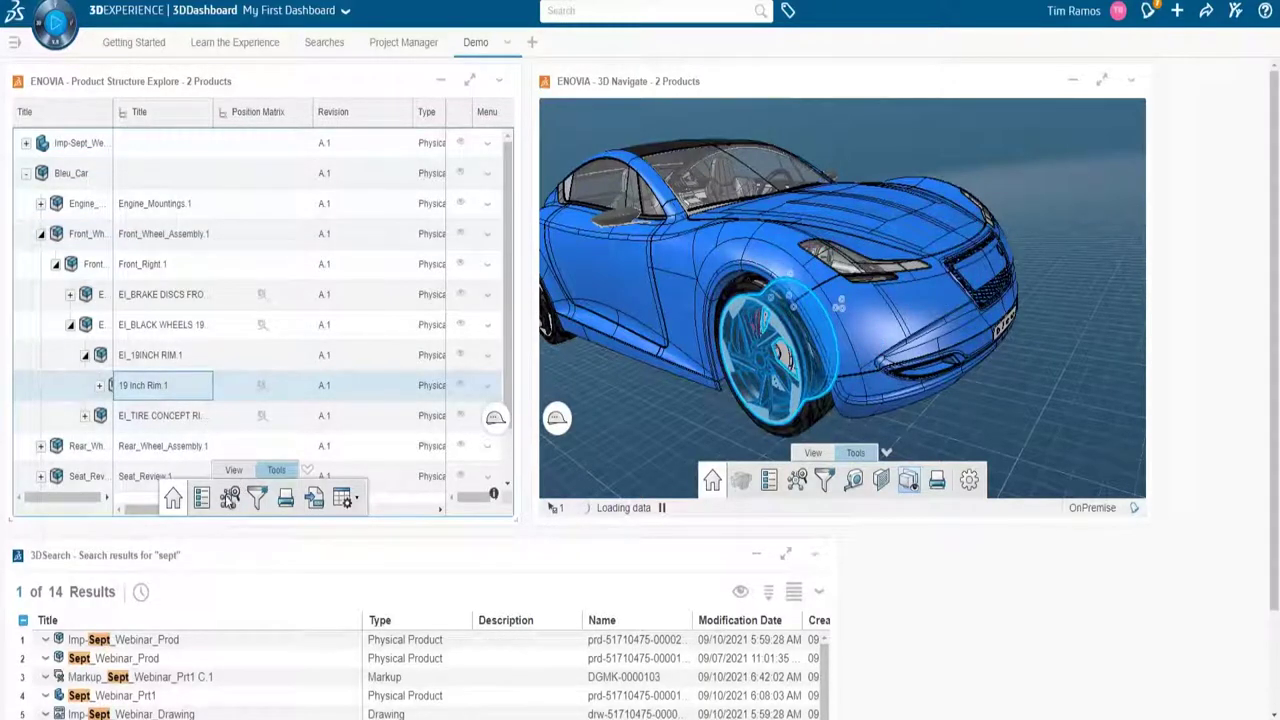
click(291, 480)
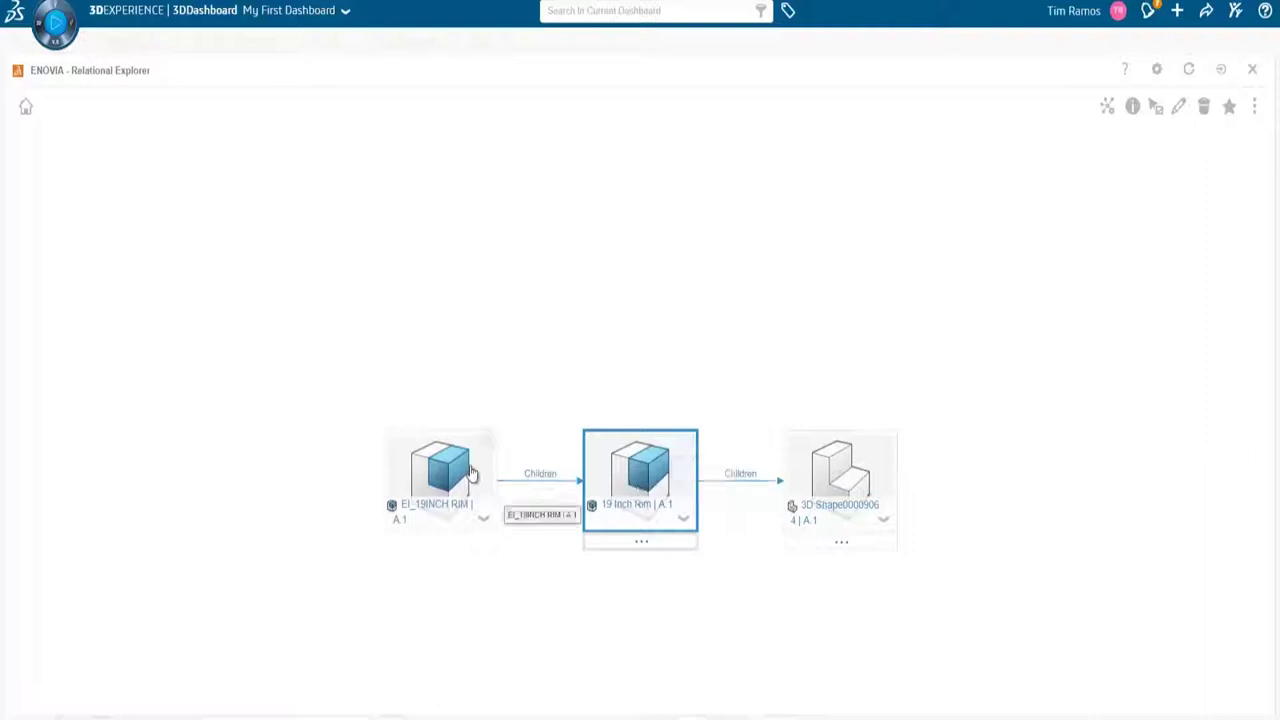
click(472, 473)
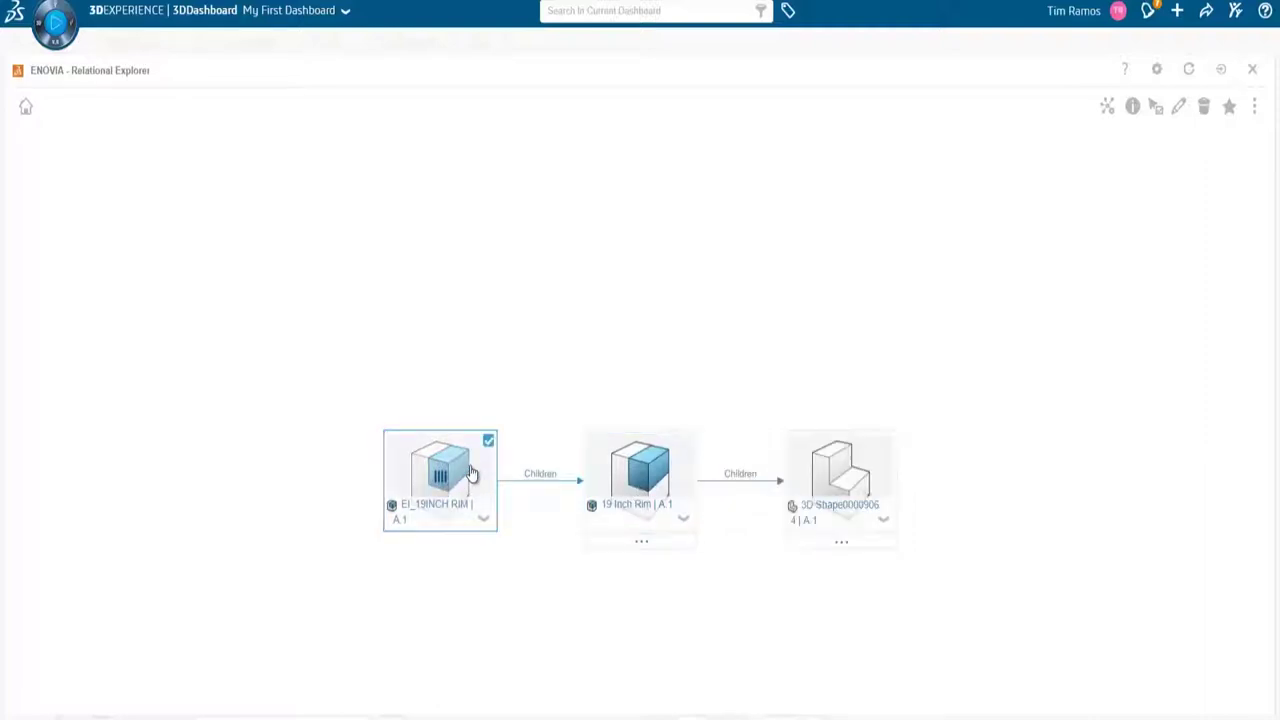
double_click(472, 473)
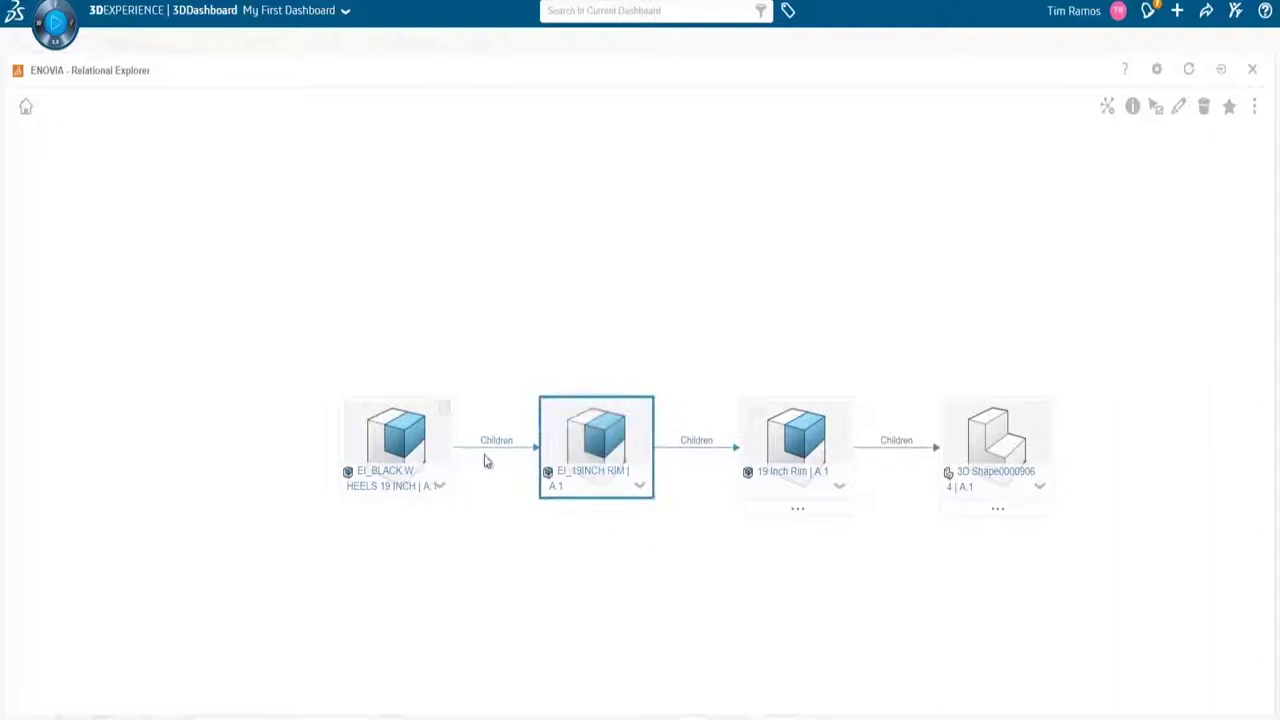
click(423, 451)
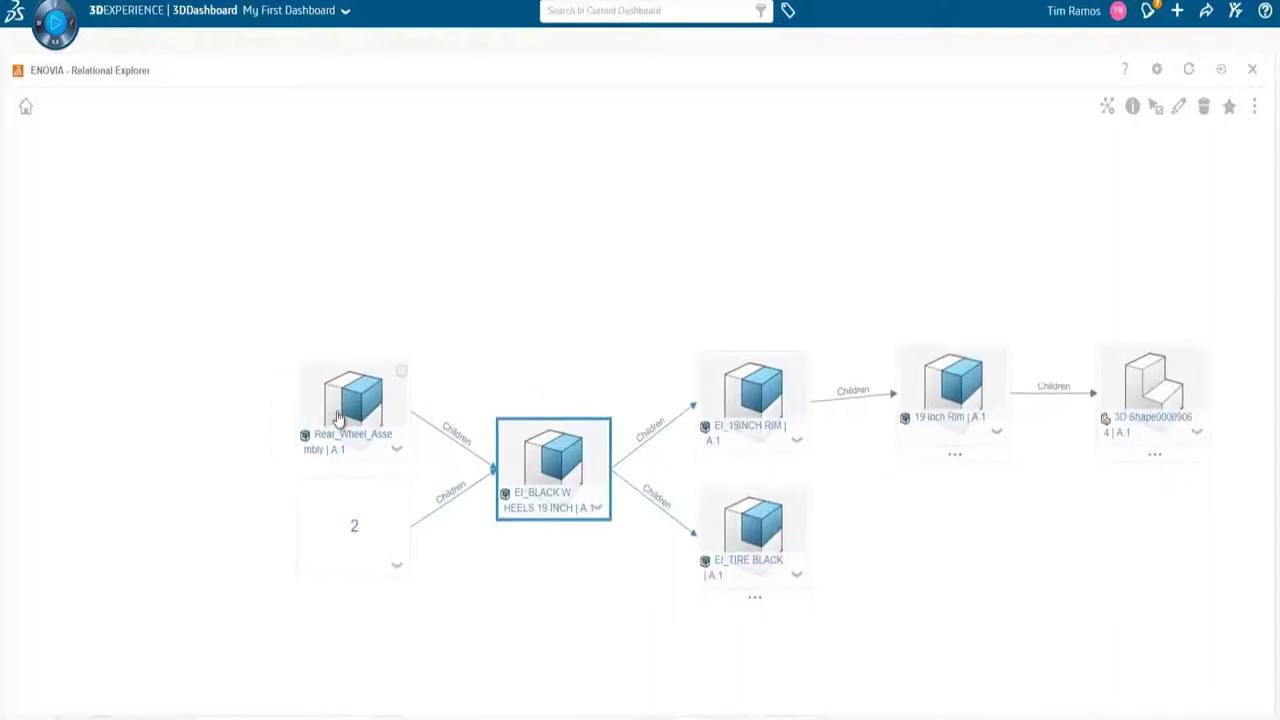
click(360, 549)
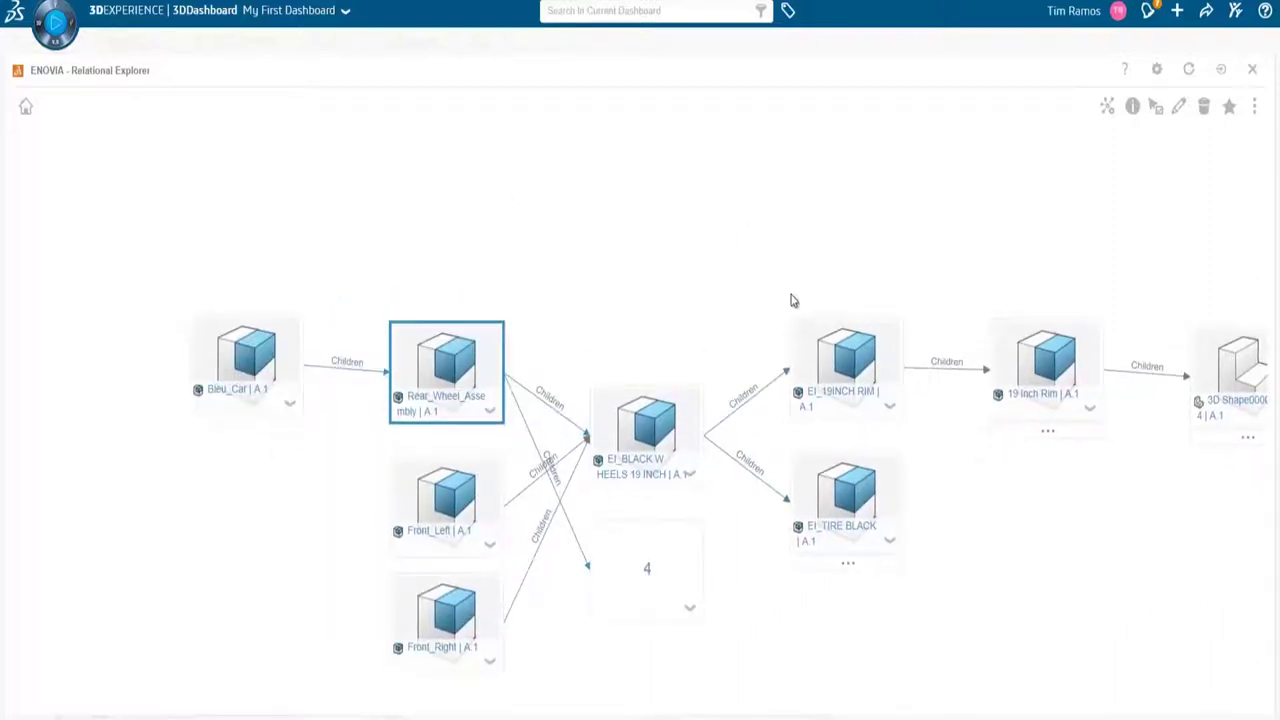
Select the Bleu_Car node, then pin the Relational Explorer to My First Dashboard's Demo tab.
click(1156, 108)
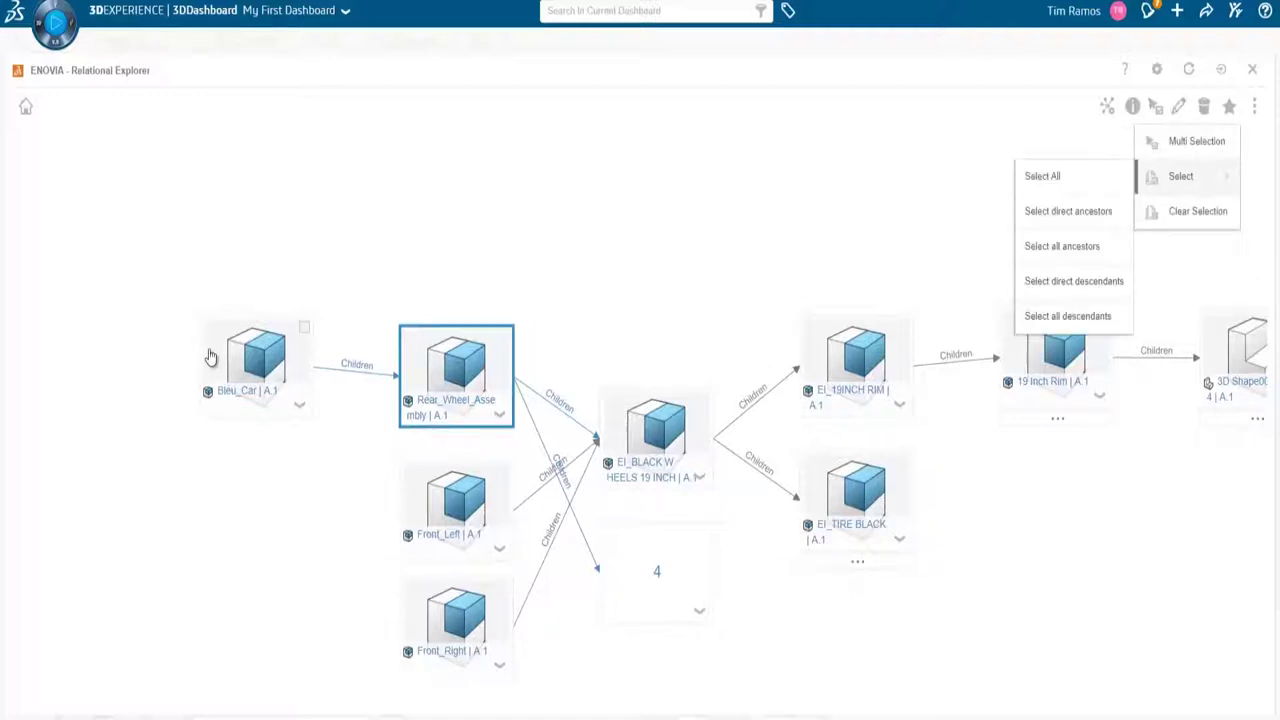
click(258, 370)
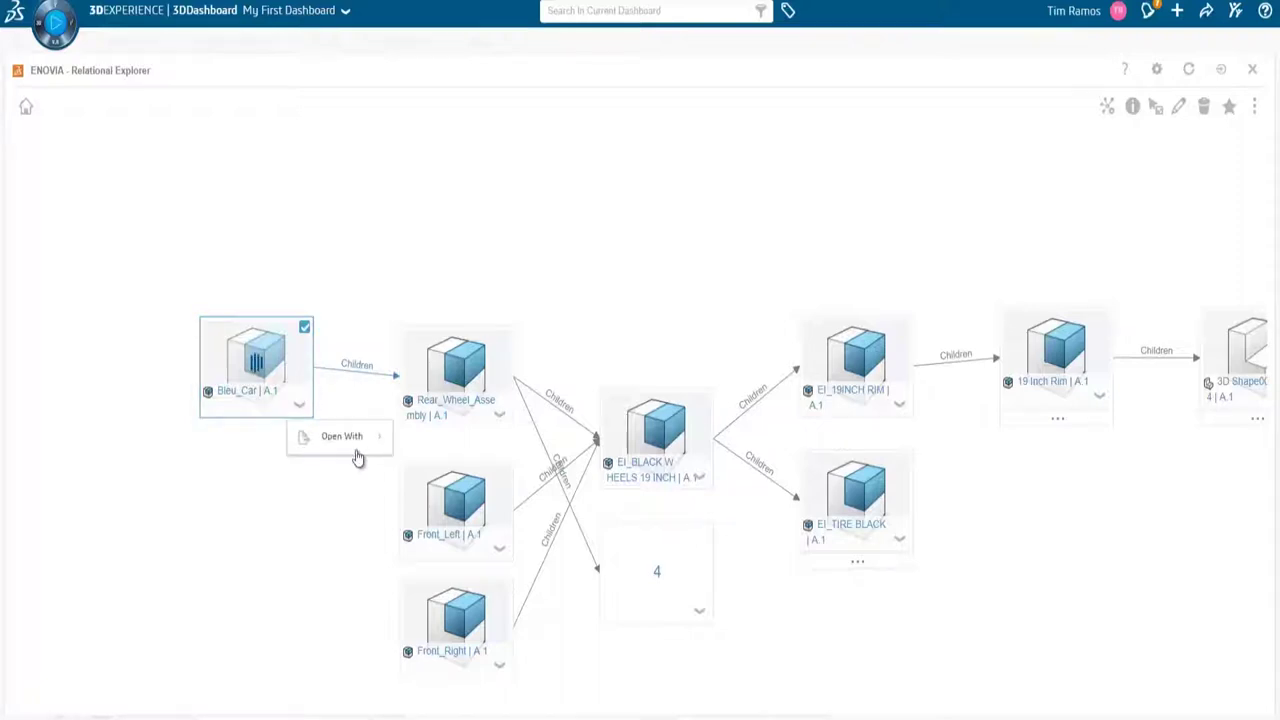
mouse_move(366, 578)
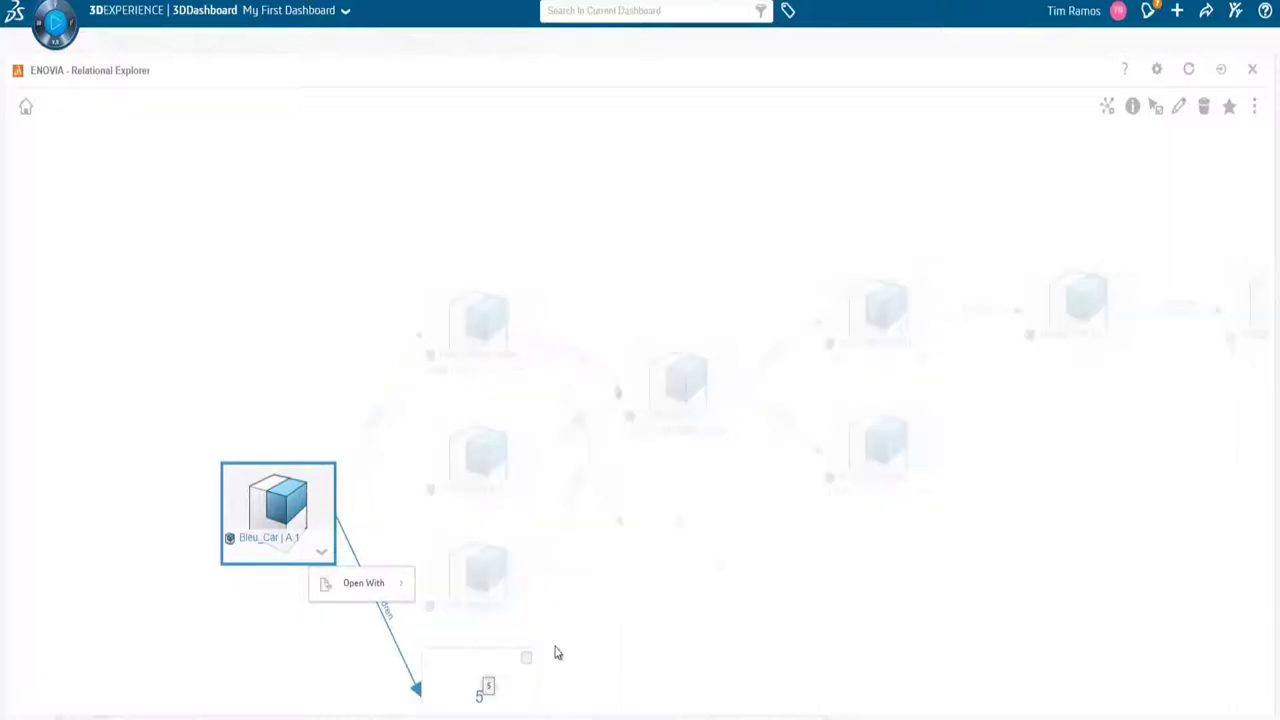
click(603, 640)
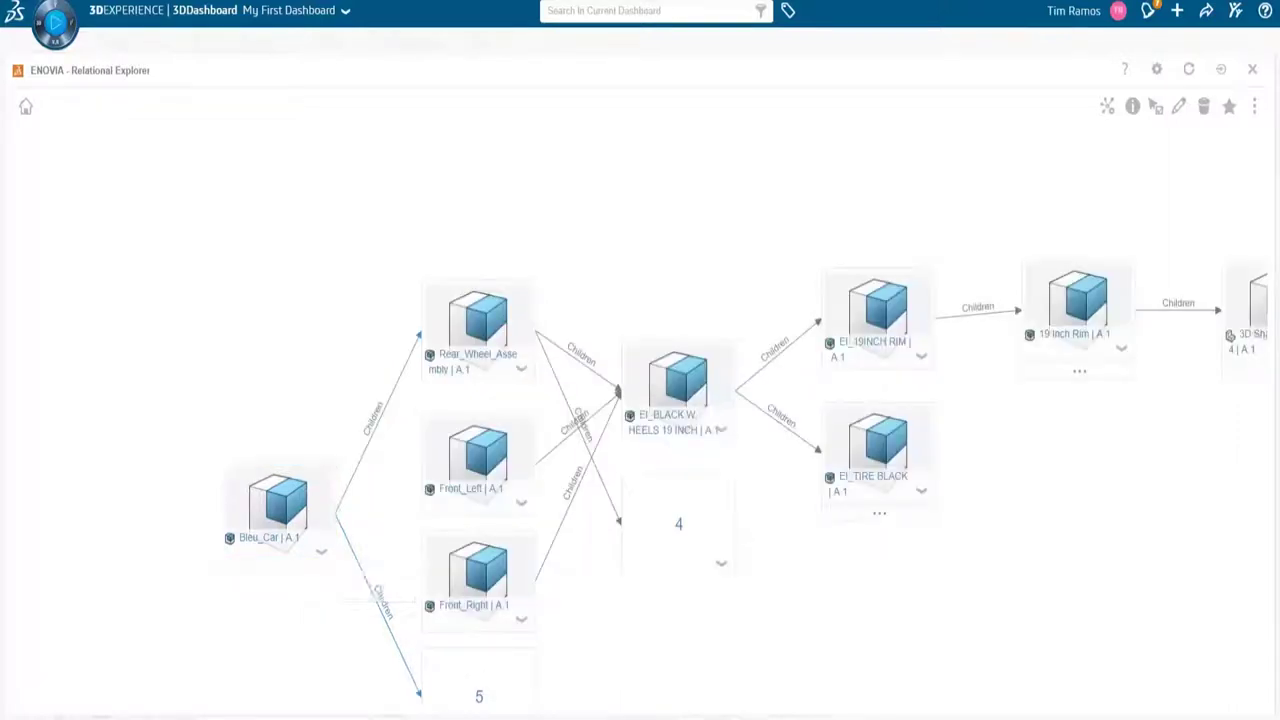
click(1222, 70)
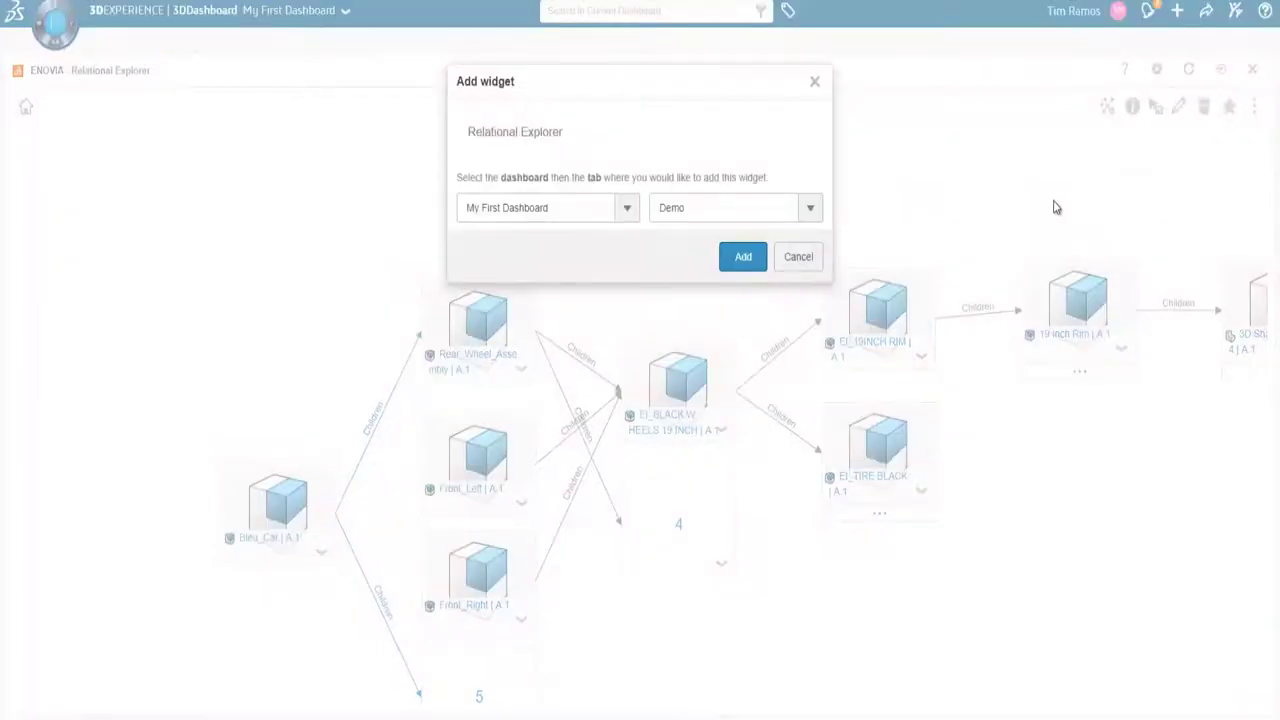
click(745, 257)
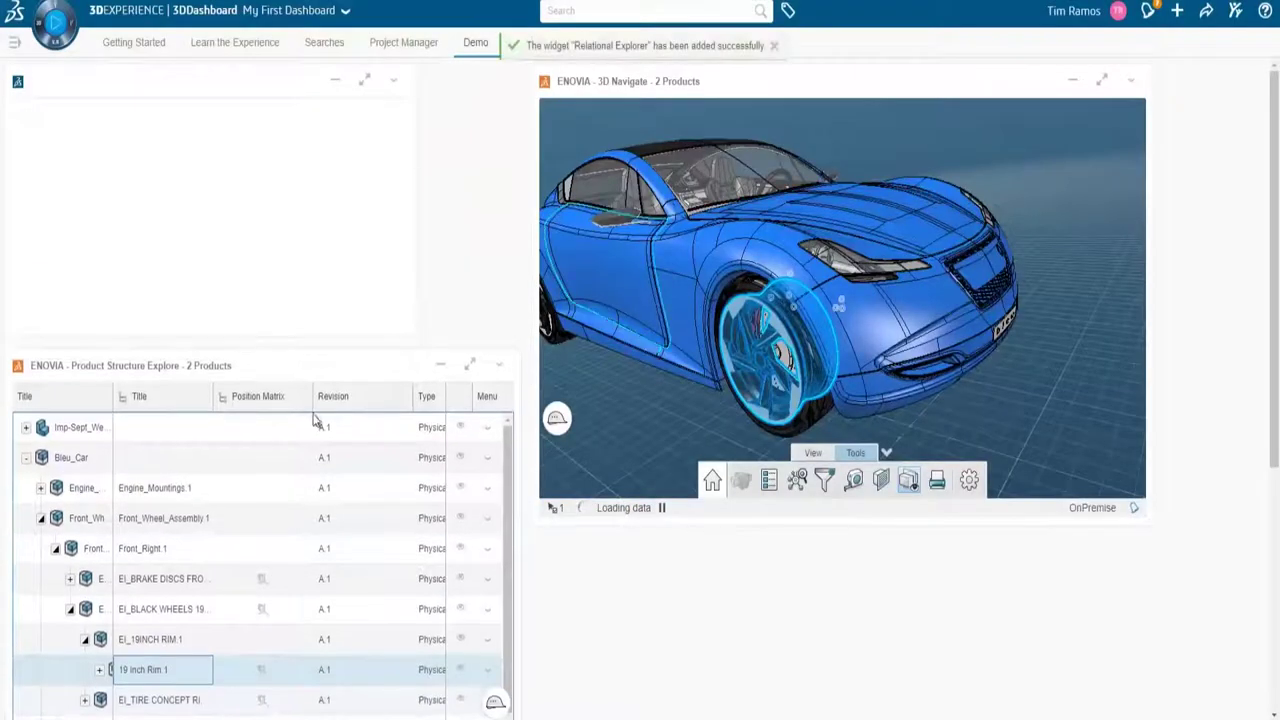
Drag the Relational Explorer beside the tree, then below it, and finally drop it at the dashboard's top.
drag(181, 82, 806, 83)
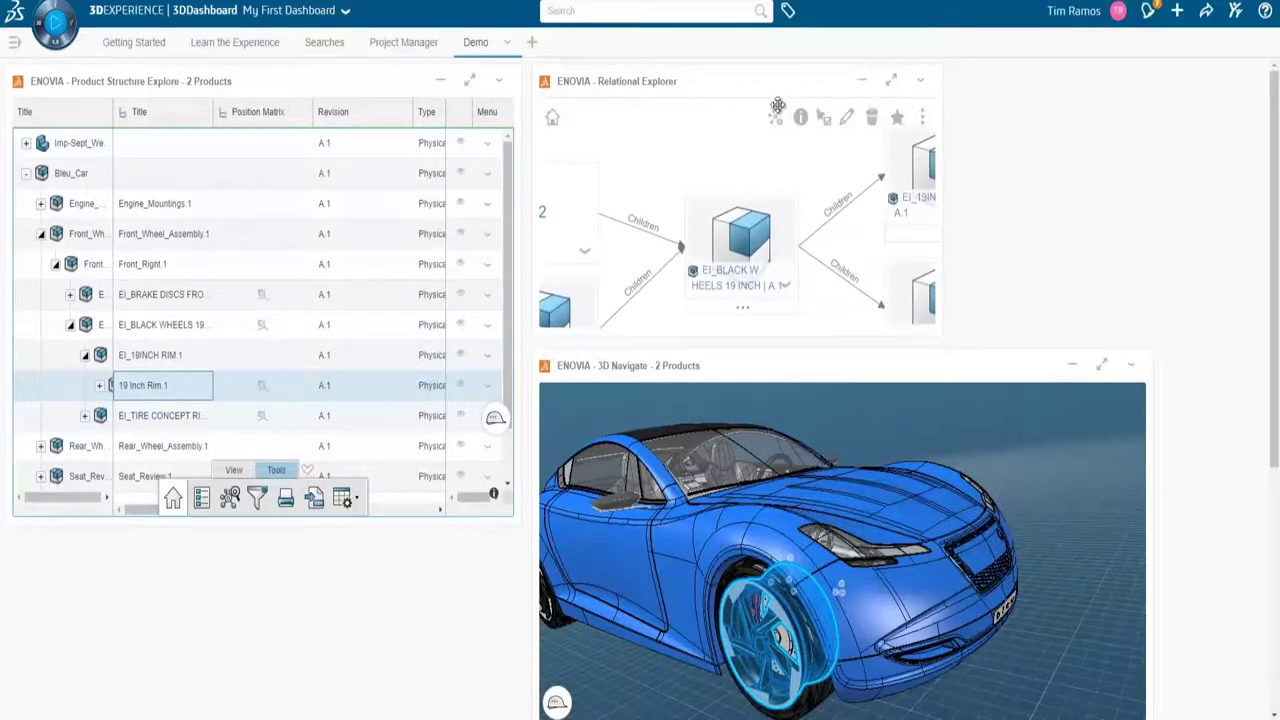
drag(775, 95, 760, 592)
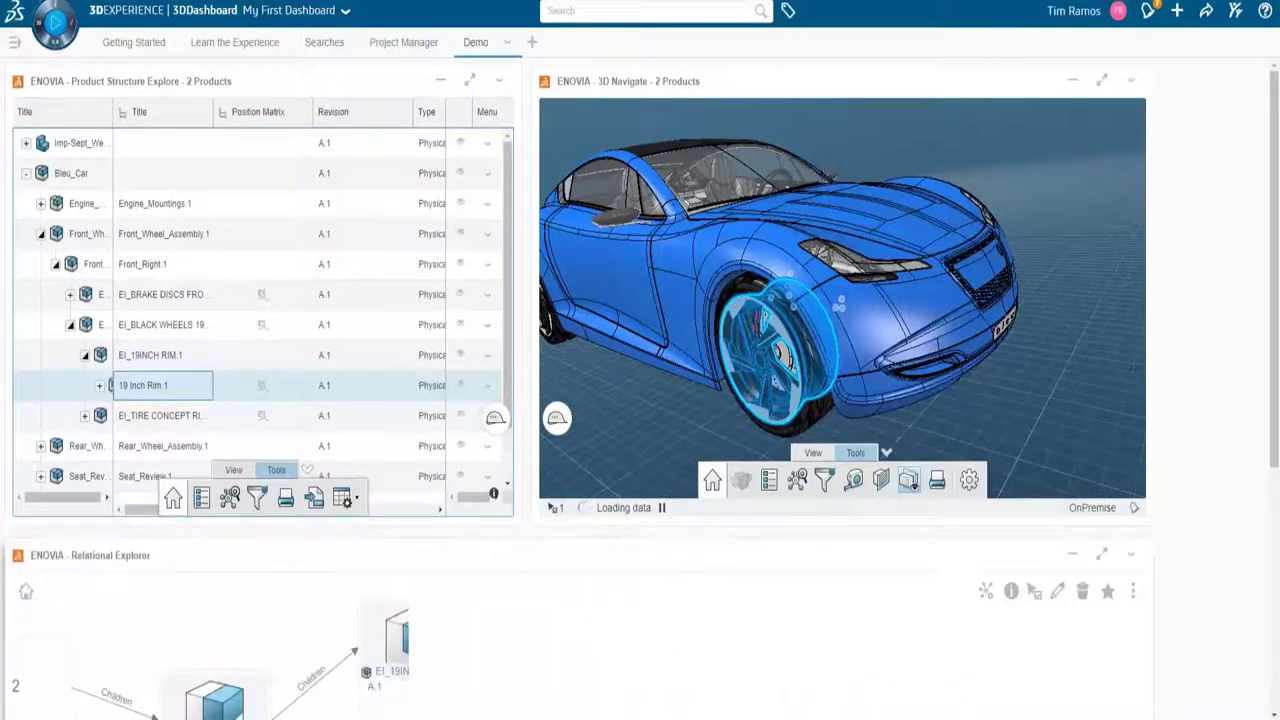
scroll(1160, 345, down, 3)
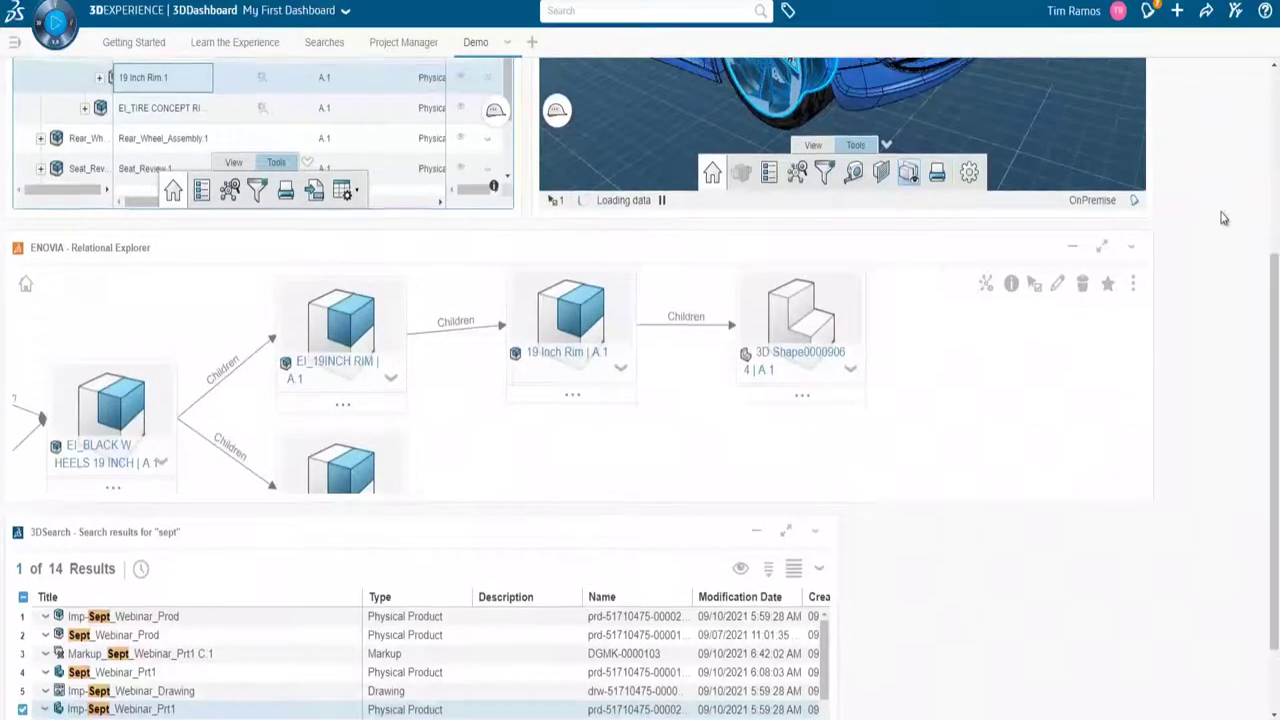
scroll(930, 540, up, 3)
drag(918, 553, 897, 90)
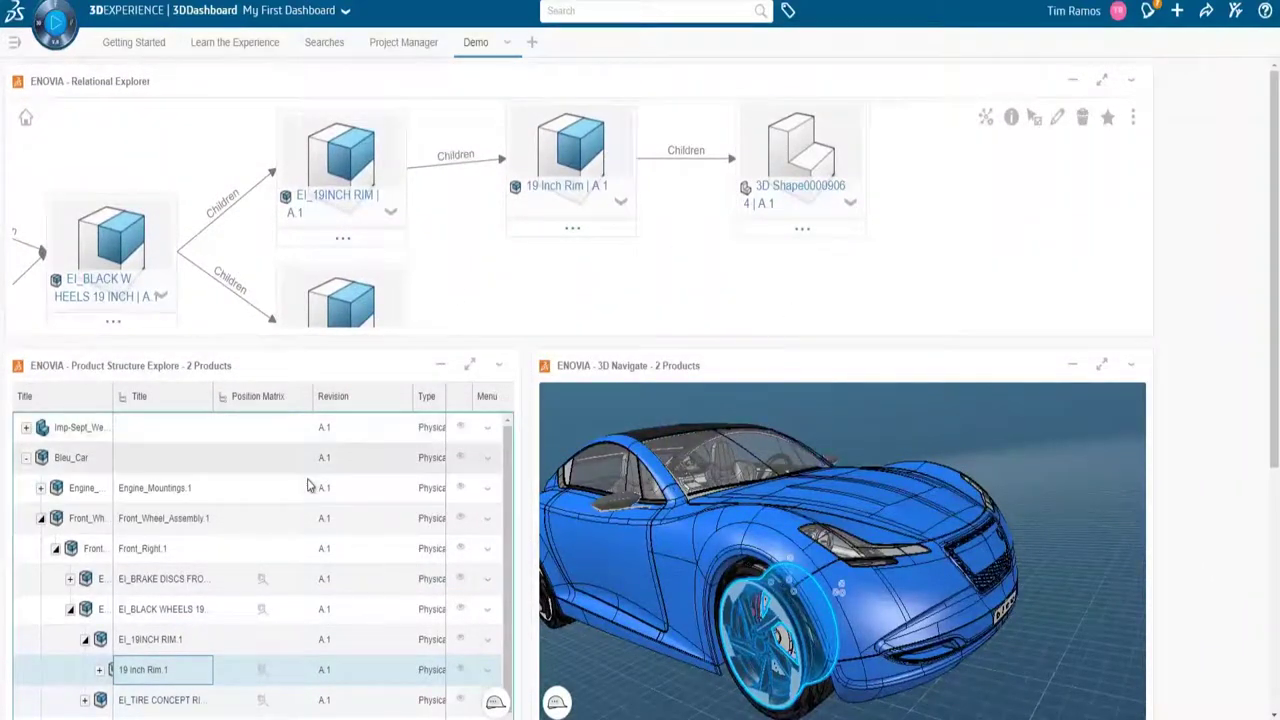
Maximize the Relational Explorer to browse the rim's parent graph, then shrink it back to a bar.
click(1101, 80)
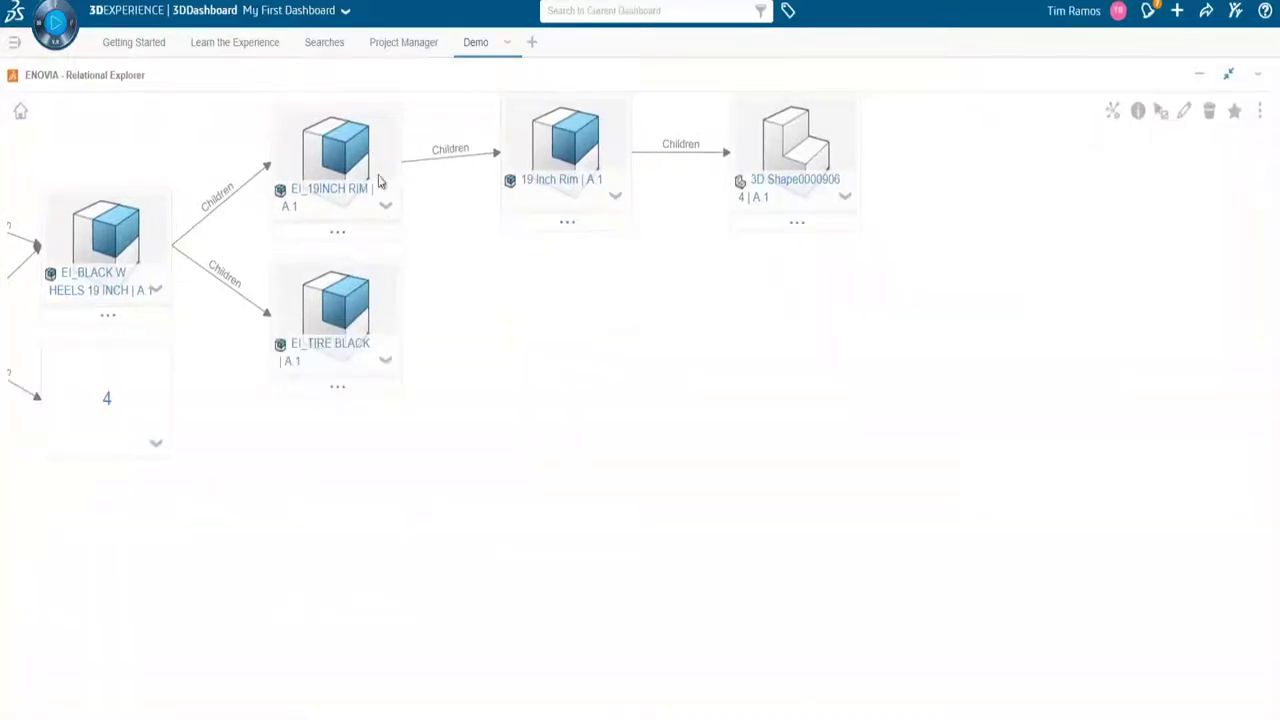
right_click(877, 377)
click(866, 449)
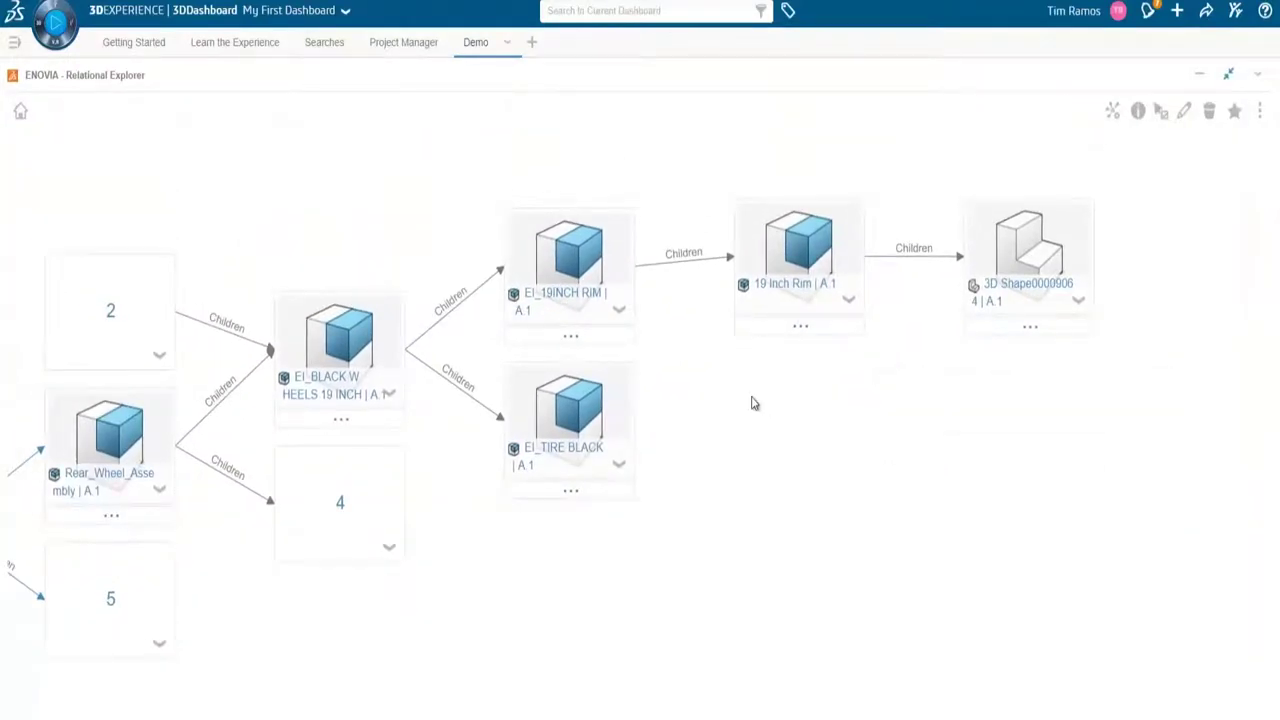
click(1229, 76)
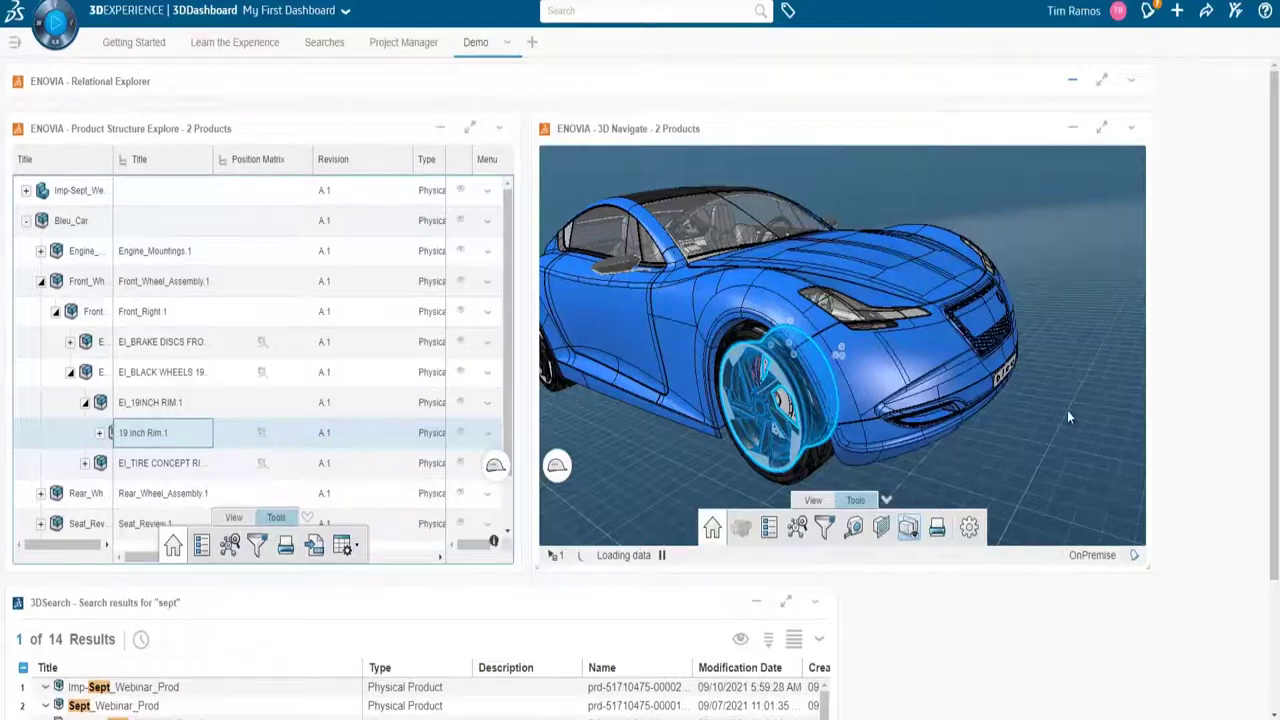
Section Bleu_Car with a plane and measure a body part's area at 160731.583mm2.
click(909, 530)
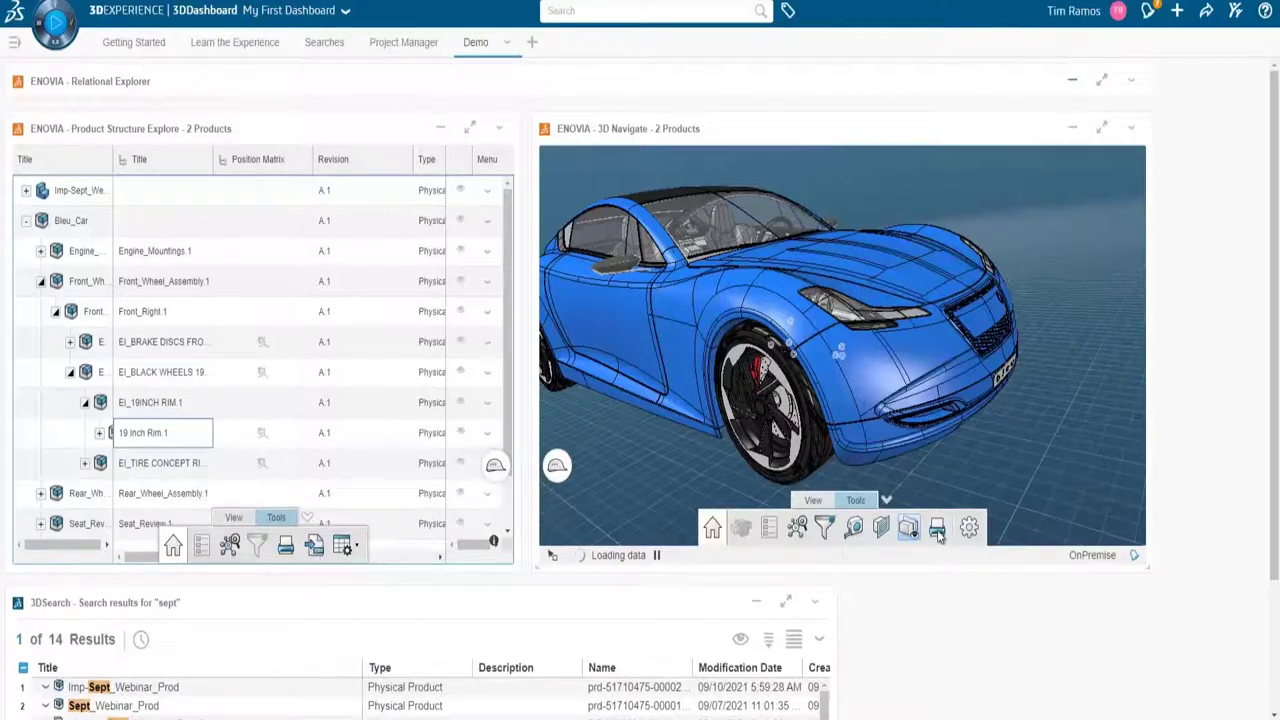
click(882, 530)
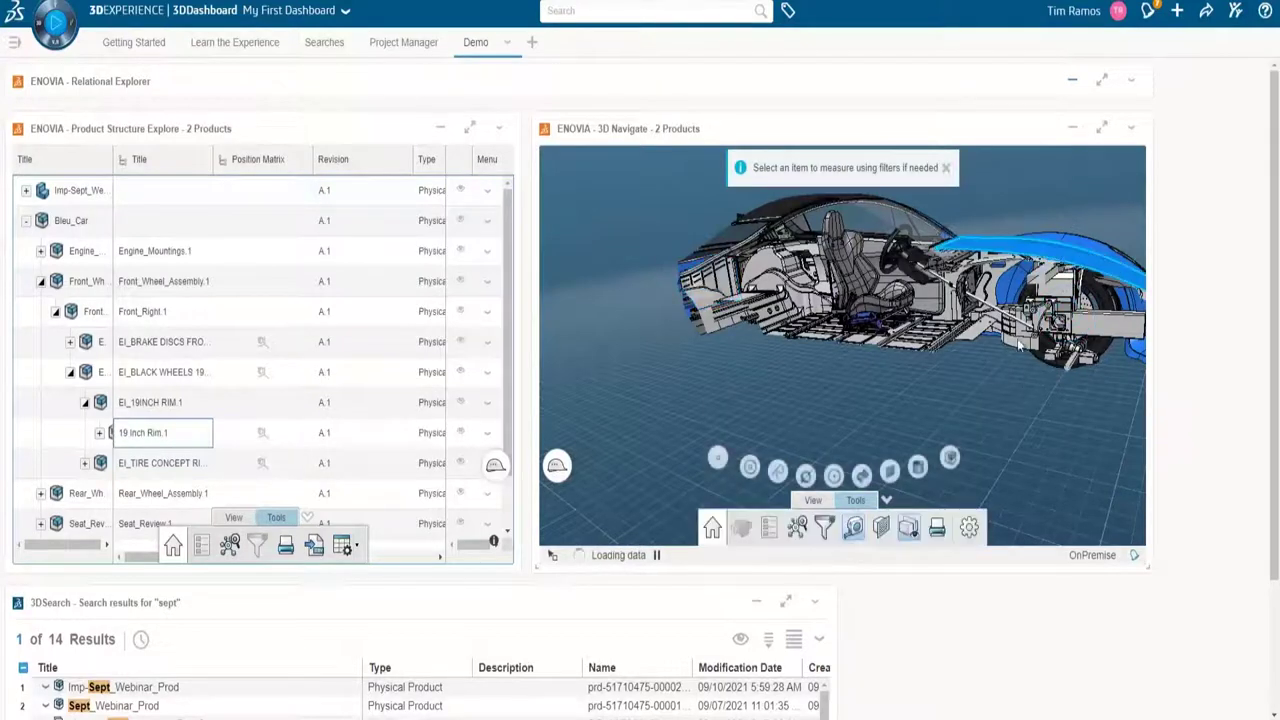
click(1046, 270)
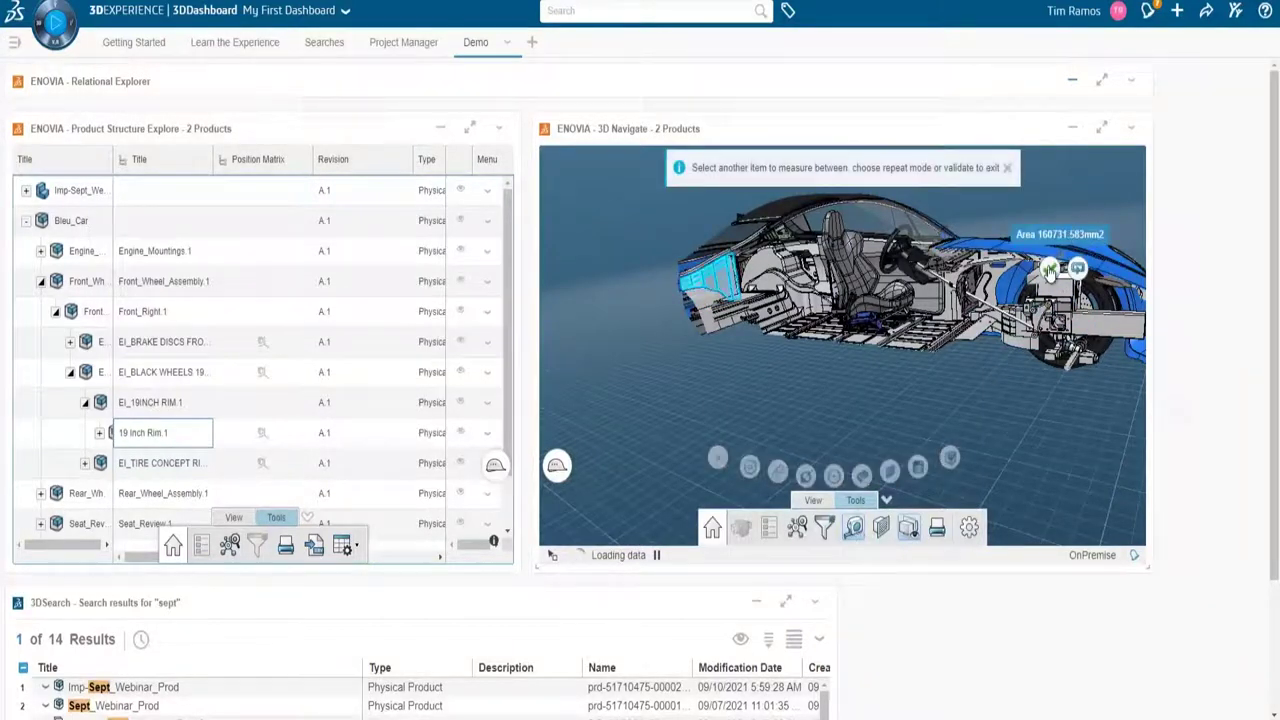
key(Escape)
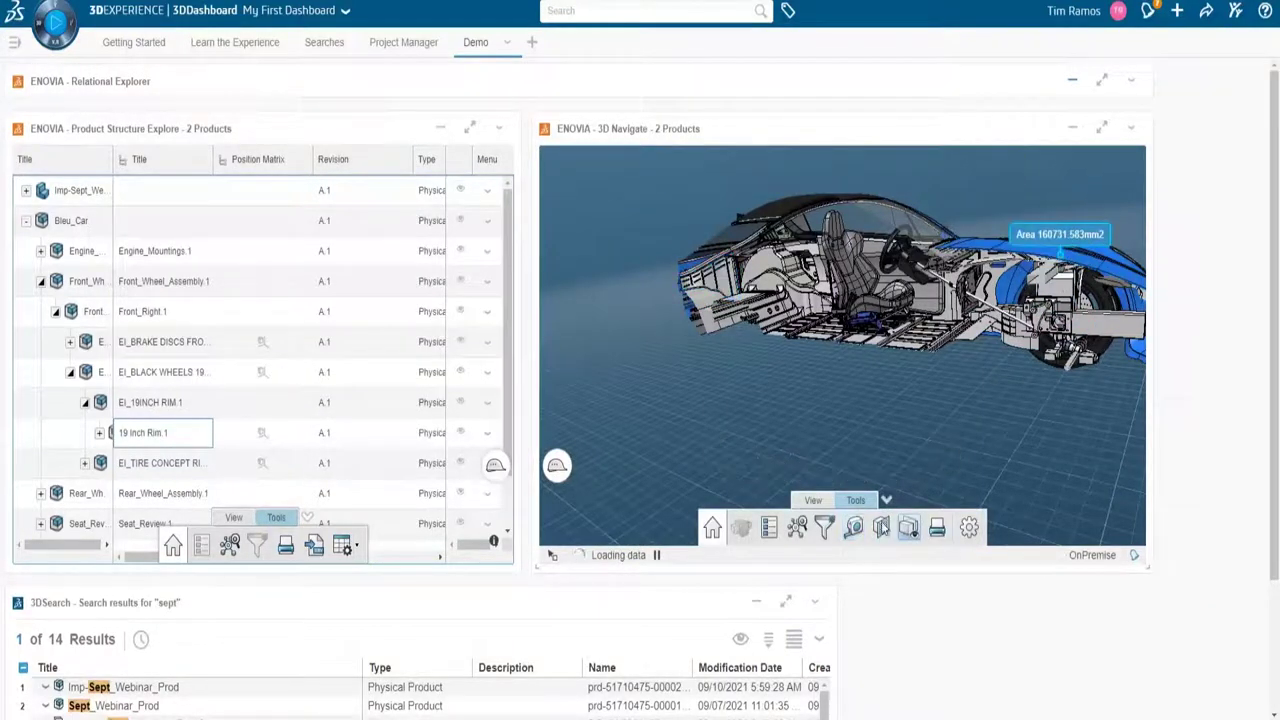
click(938, 527)
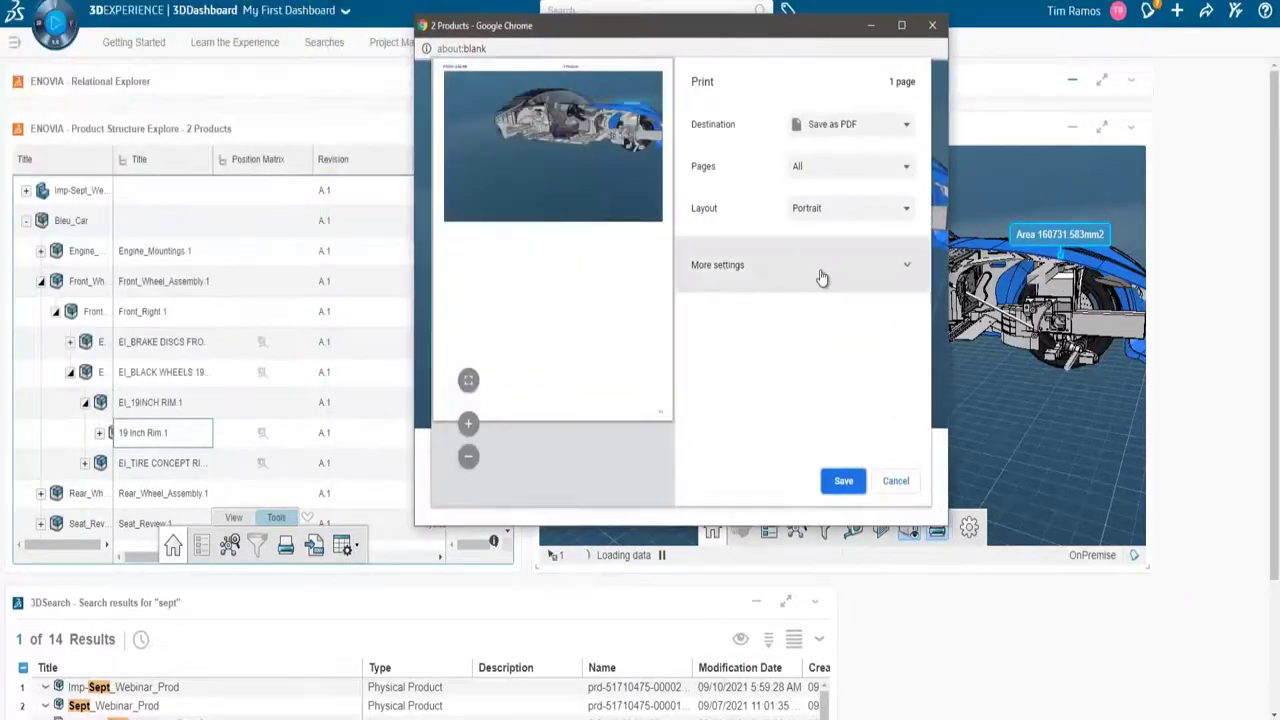
click(885, 128)
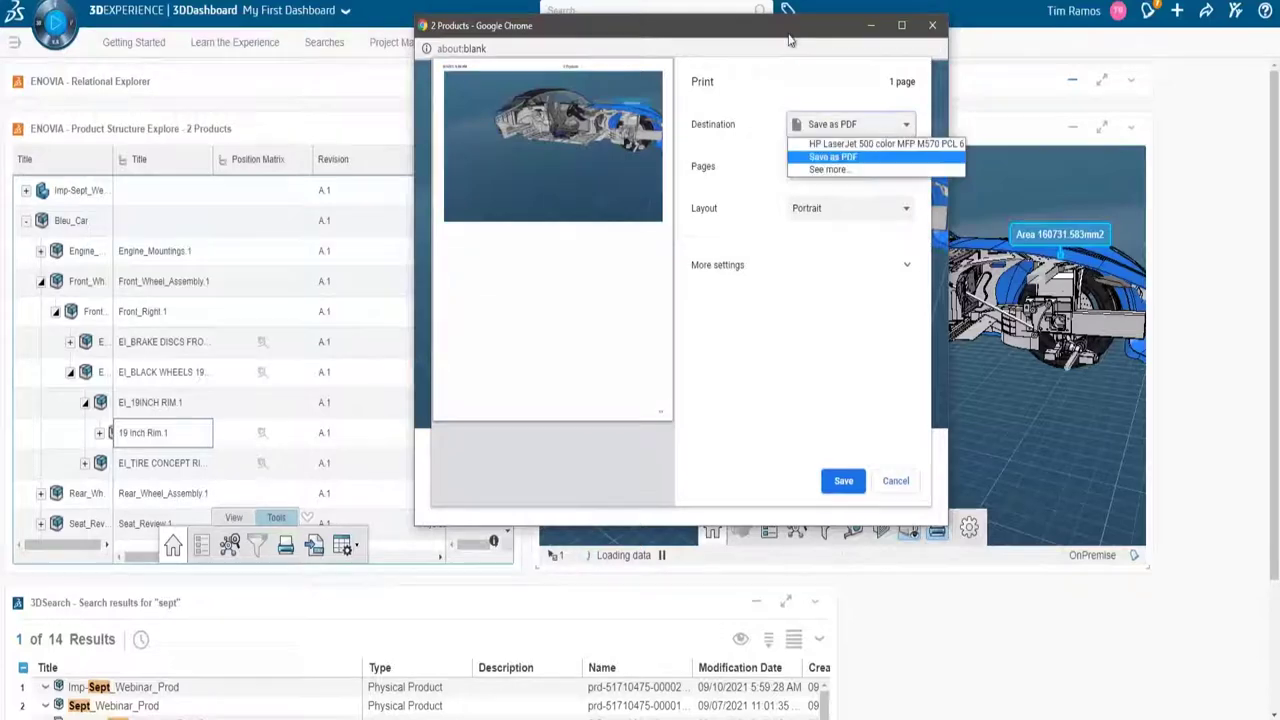
click(812, 83)
click(878, 486)
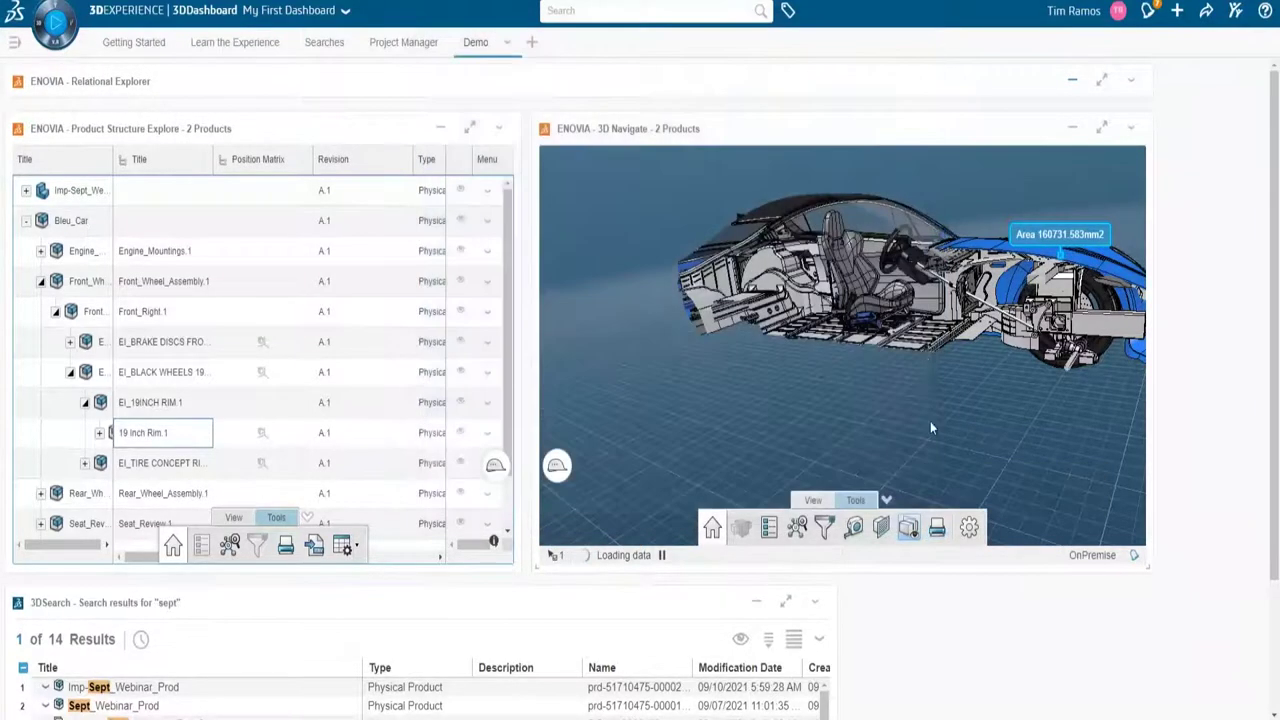